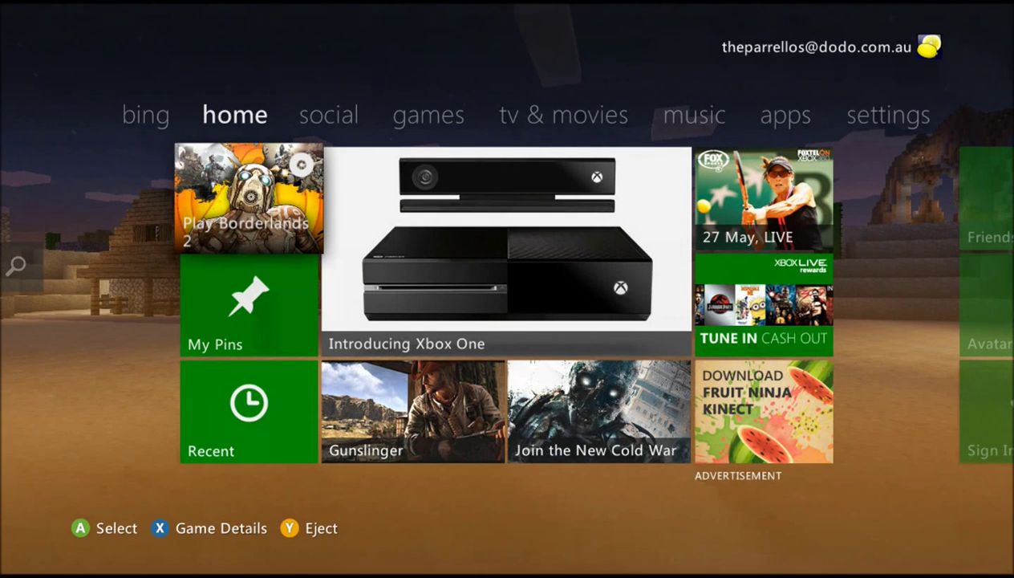
- Open the list of storage devices in the console's system settings
{"action": "key", "text": "Right"}
{"action": "key", "text": "Right"}
{"action": "key", "text": "Right"}
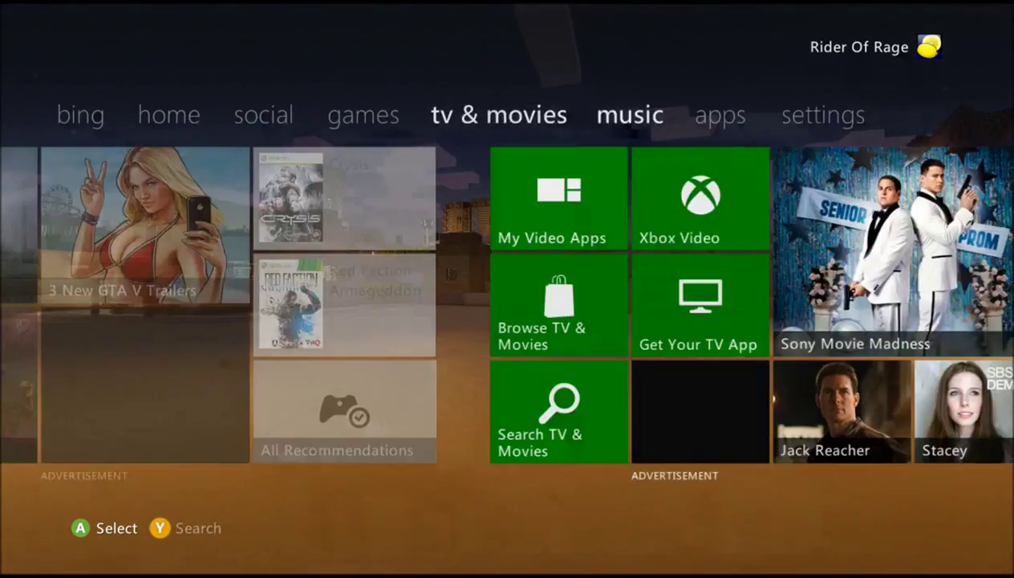
{"action": "key", "text": "Right"}
{"action": "key", "text": "Right"}
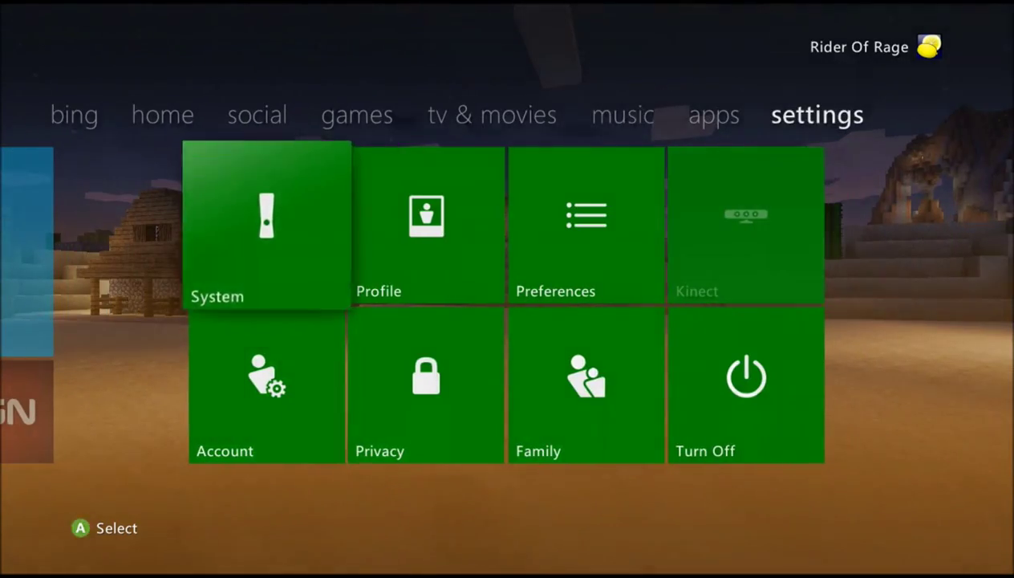
{"action": "key", "text": "Return"}
{"action": "key", "text": "Down"}
{"action": "key", "text": "Down"}
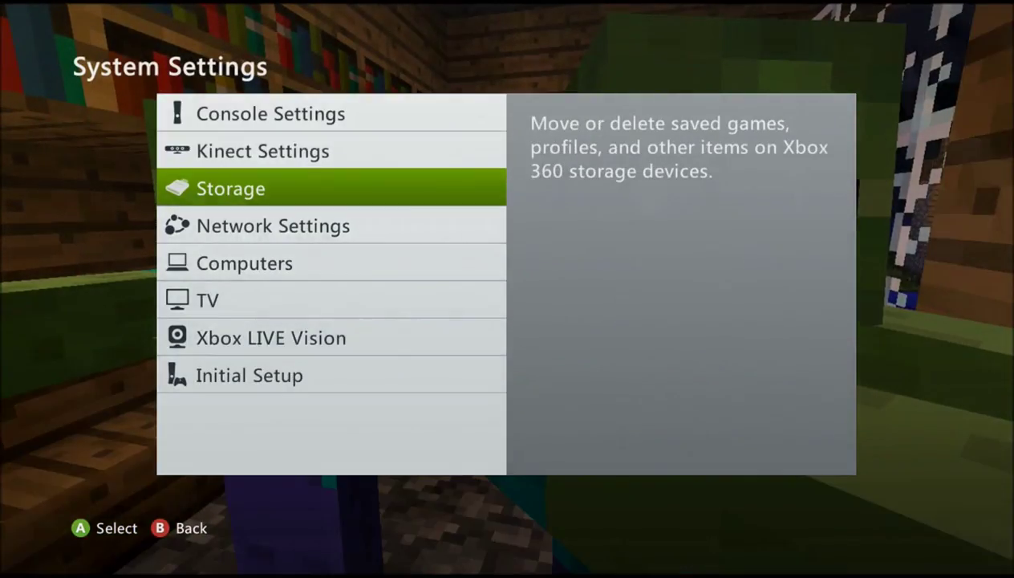
{"action": "key", "text": "Return"}
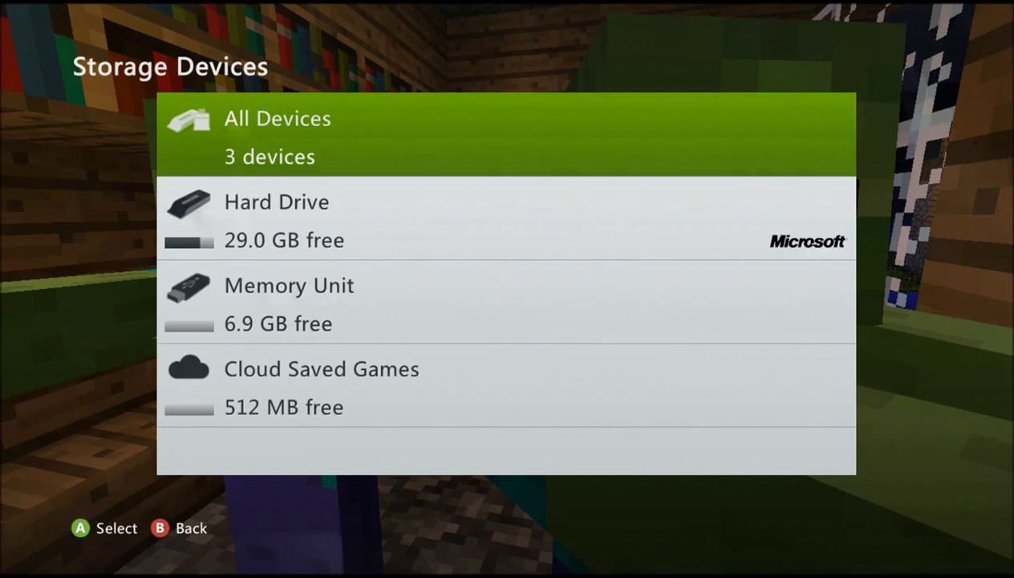
- Open the Borderlands 2 content stored among the hard drive's games and apps
{"action": "key", "text": "Down"}
{"action": "key", "text": "Down"}
{"action": "key", "text": "Up"}
{"action": "key", "text": "Return"}
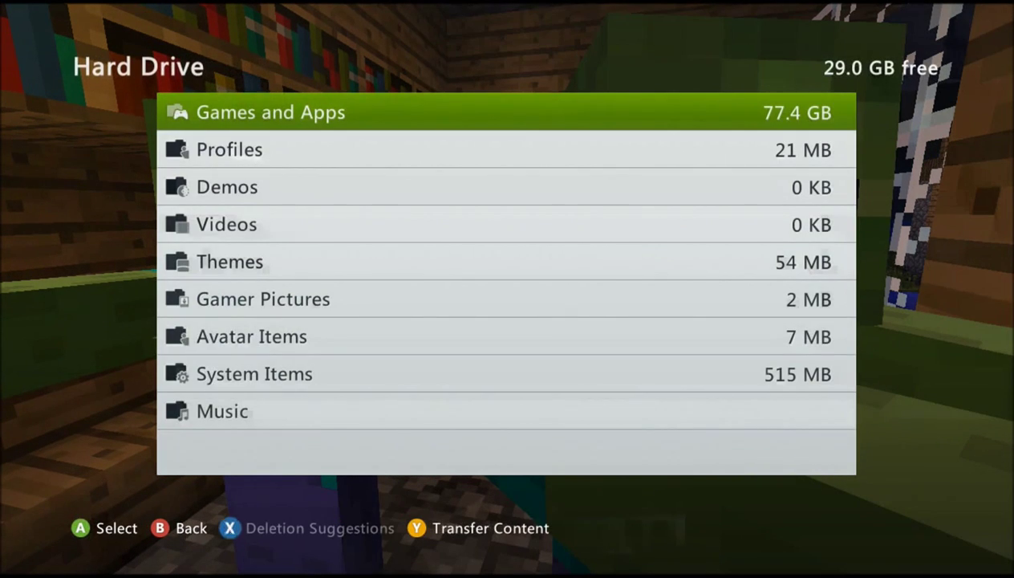
{"action": "key", "text": "Return"}
{"action": "key", "text": "Down"}
{"action": "key", "text": "Down"}
{"action": "key", "text": "Down"}
{"action": "key", "text": "Down"}
{"action": "key", "text": "Down"}
{"action": "key", "text": "Down"}
{"action": "key", "text": "Return"}
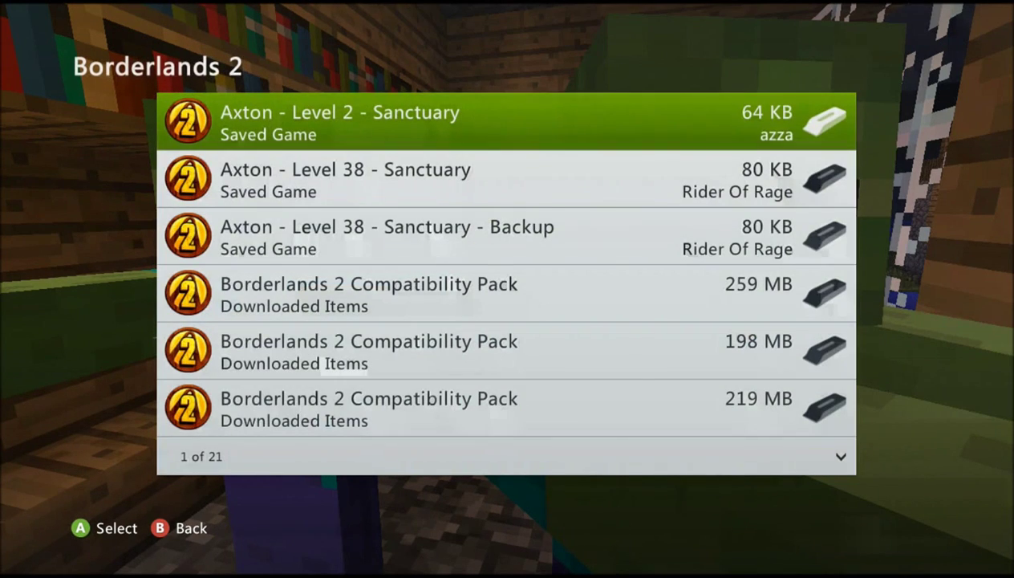
- Move the first Gaige - Level 27 - The Highlands saved game to the Memory Unit and leave the storage listing
{"action": "key", "text": "Down"}
{"action": "key", "text": "Down"}
{"action": "key", "text": "Down"}
{"action": "key", "text": "Down"}
{"action": "key", "text": "Down"}
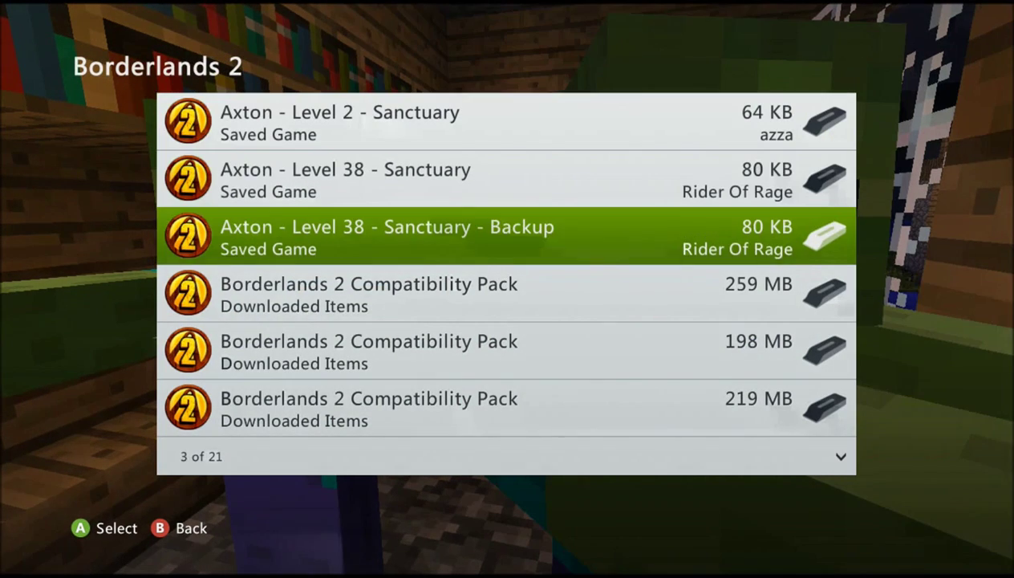
{"action": "key", "text": "Down"}
{"action": "key", "text": "Down"}
{"action": "key", "text": "Down"}
{"action": "key", "text": "Down"}
{"action": "key", "text": "Down"}
{"action": "key", "text": "Down"}
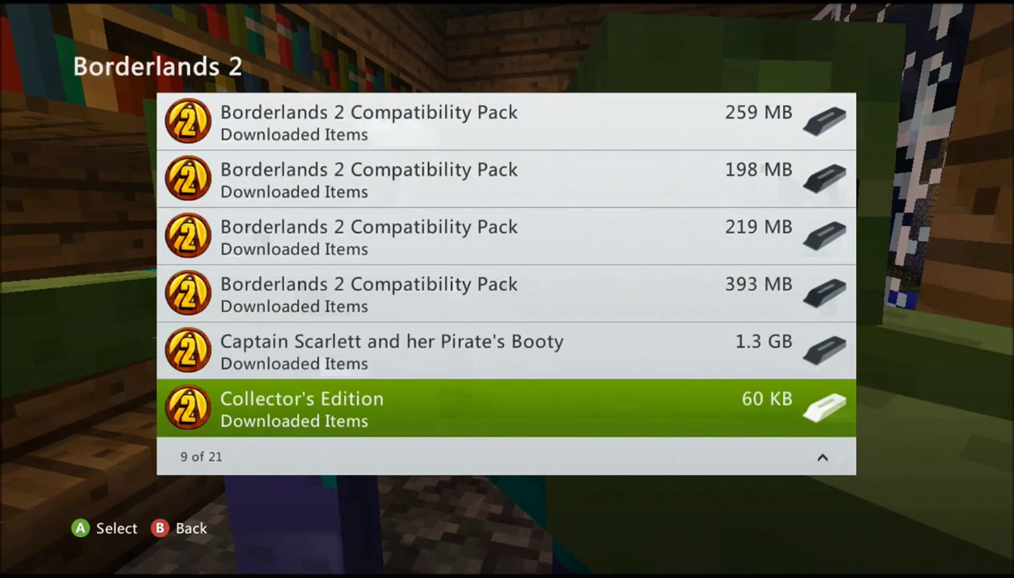
{"action": "key", "text": "Down"}
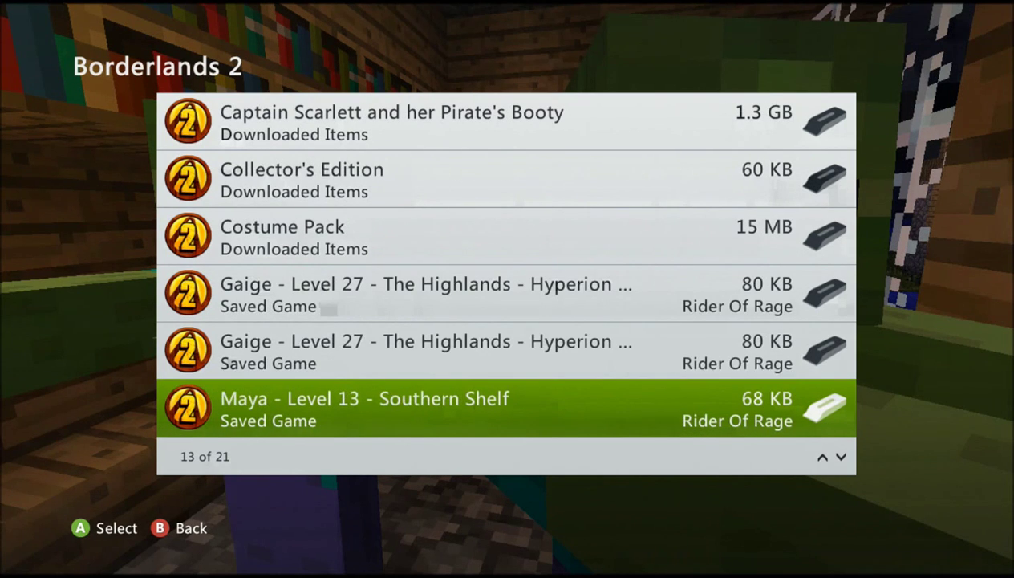
{"action": "key", "text": "Up"}
{"action": "key", "text": "Up"}
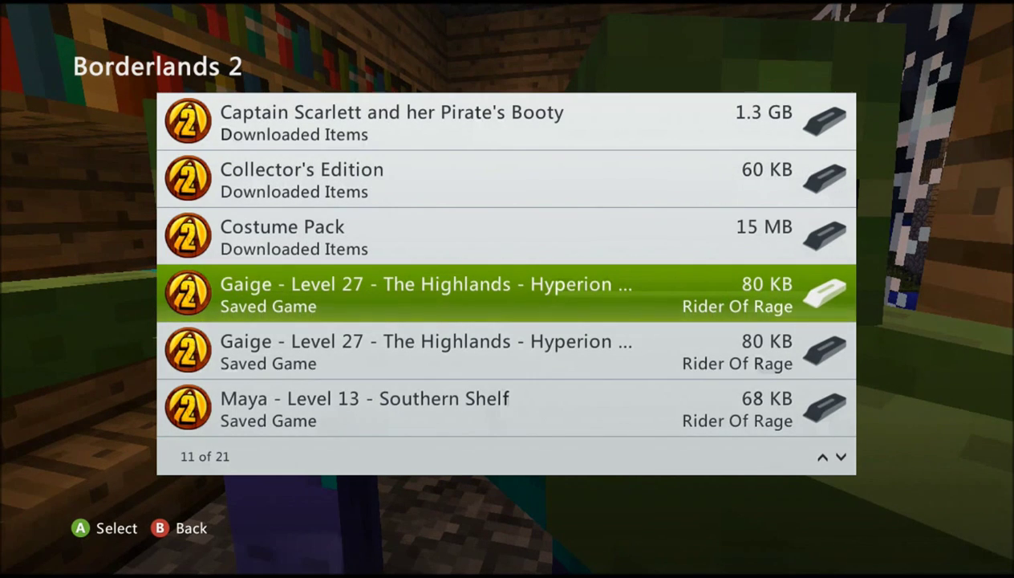
{"action": "key", "text": "Return"}
{"action": "key", "text": "Down"}
{"action": "key", "text": "Return"}
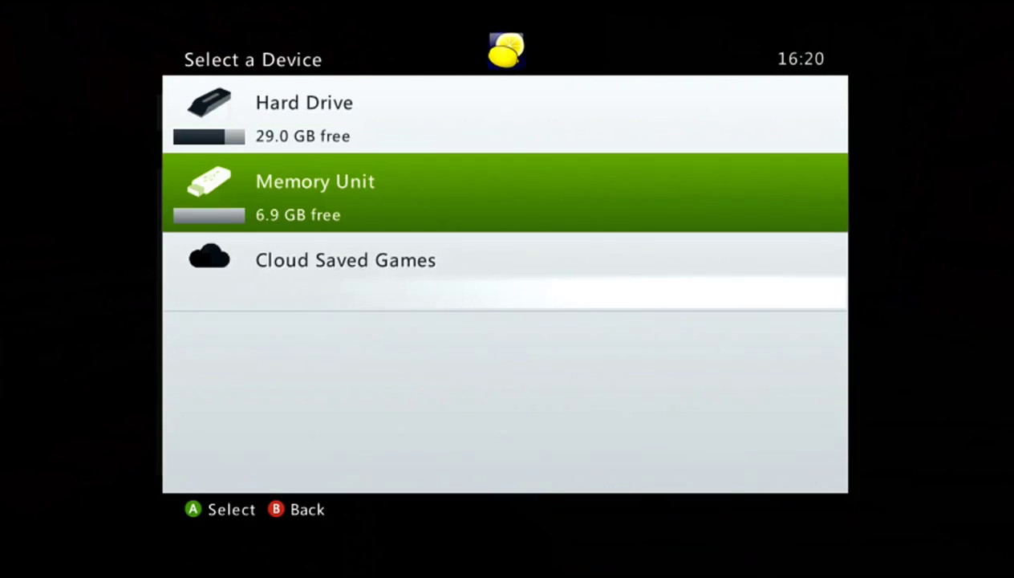
{"action": "key", "text": "Return"}
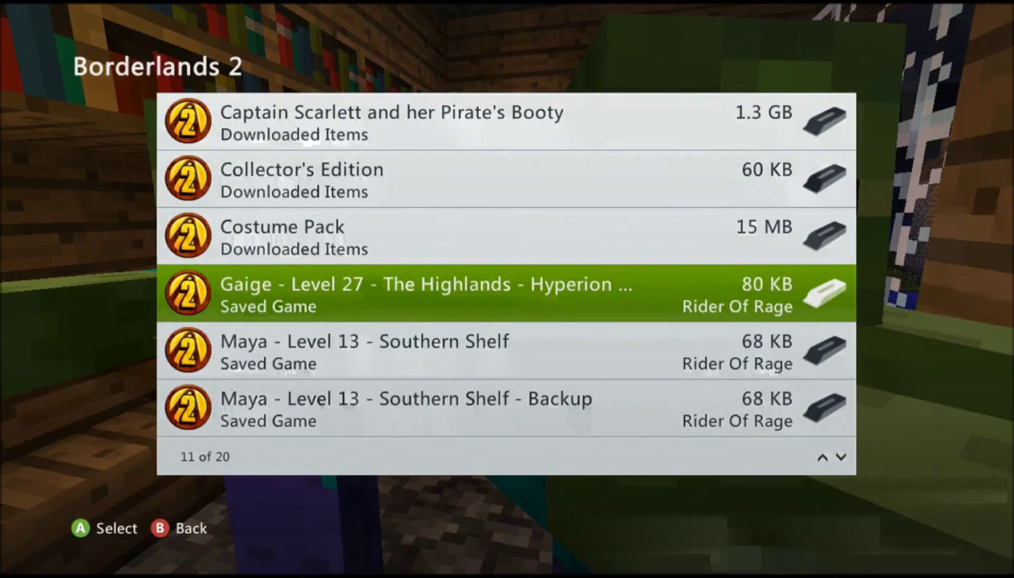
{"action": "key", "text": "Escape"}
{"action": "key", "text": "Escape"}
{"action": "key", "text": "Escape"}
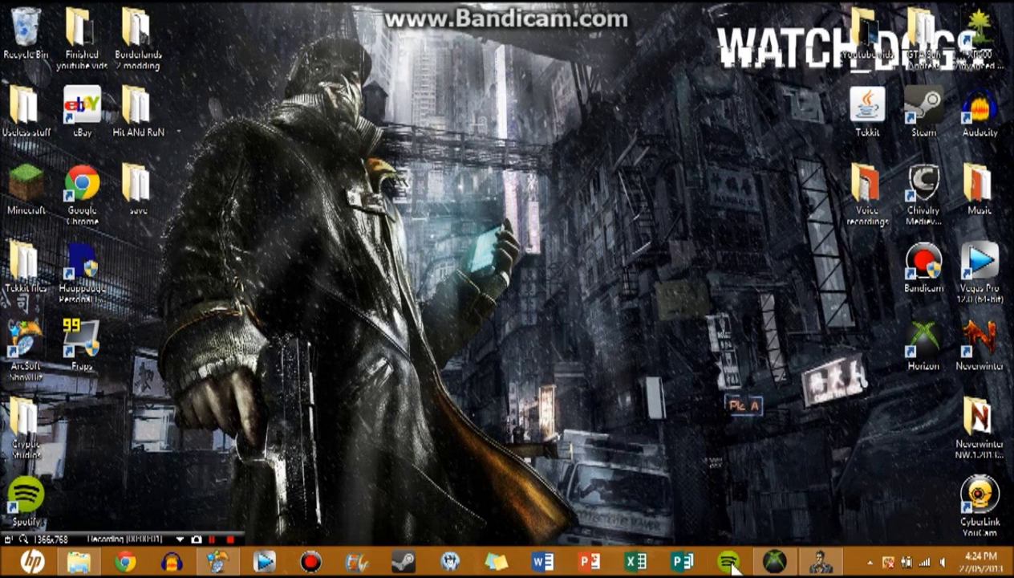
- Switch to Horizon and open the Gaige Level 27 saved game from the flash drive's Borderlands 2 entry
{"action": "left_click", "coordinate": [773, 563]}
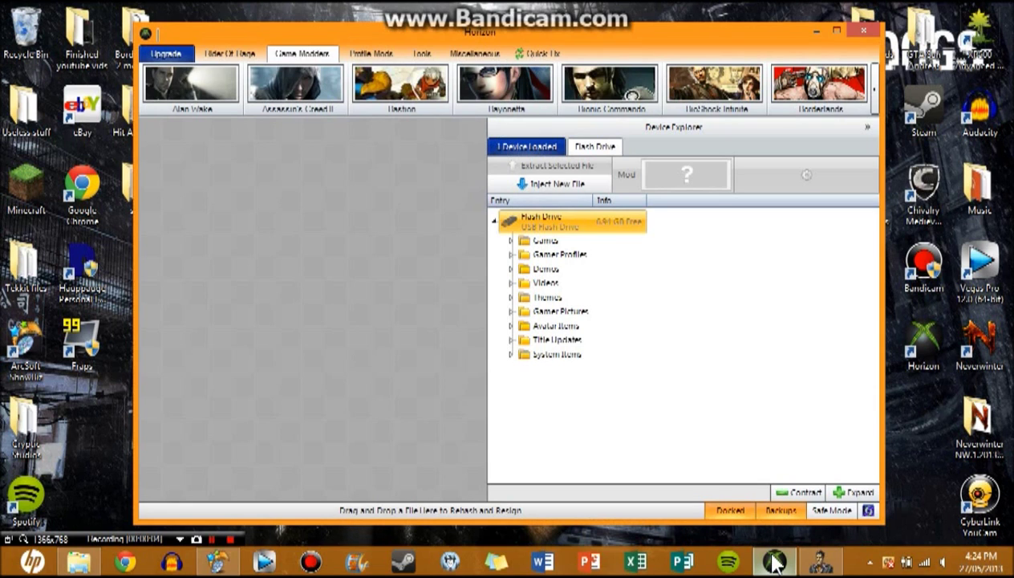
{"action": "left_click", "coordinate": [820, 563]}
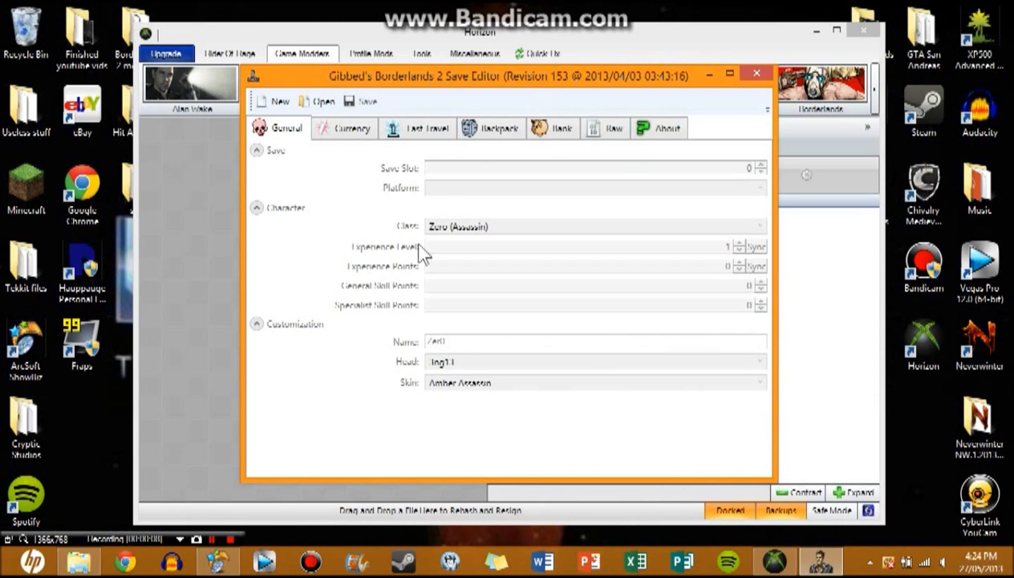
{"action": "left_click", "coordinate": [709, 74]}
{"action": "left_click", "coordinate": [511, 242]}
{"action": "left_click", "coordinate": [511, 243]}
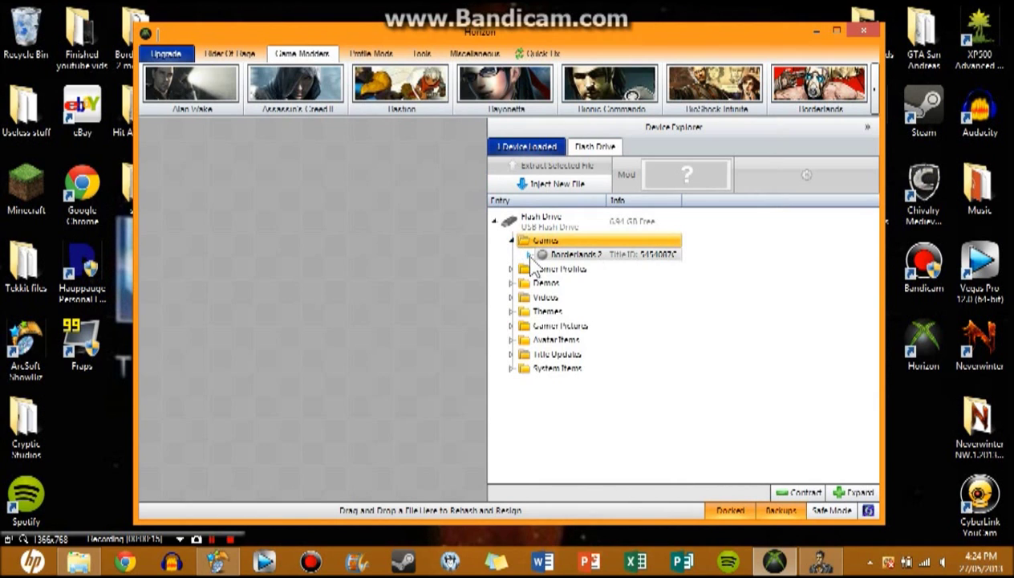
{"action": "double_click", "coordinate": [541, 256]}
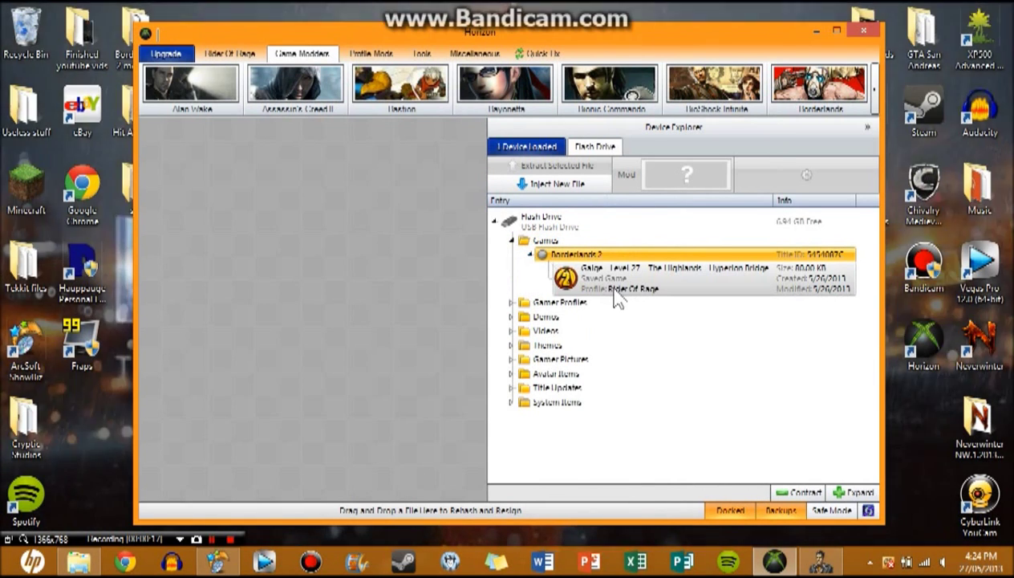
{"action": "left_click", "coordinate": [640, 291]}
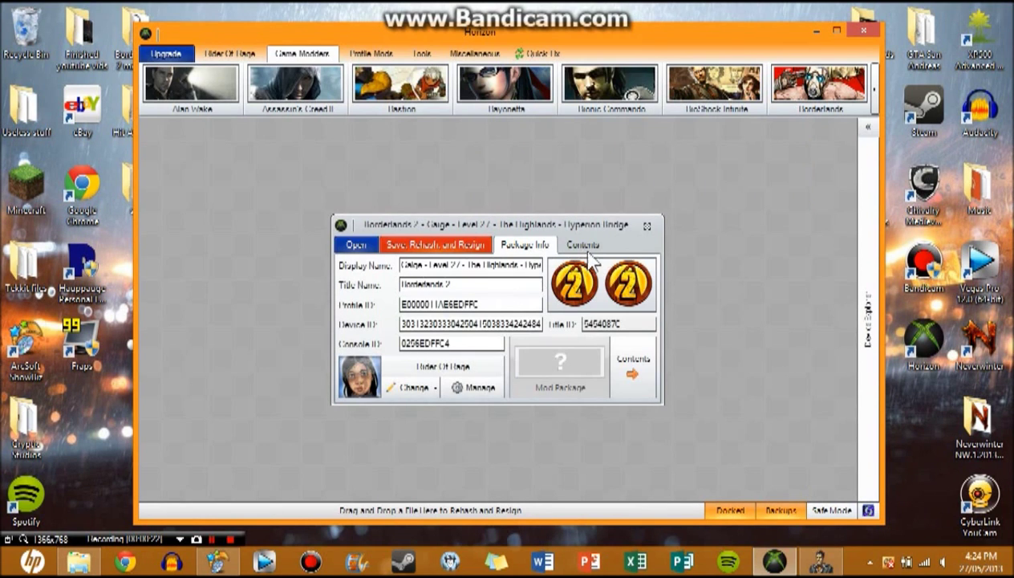
- Extract SaveGame.sav from the package's contents to the desktop and minimize Horizon
{"action": "left_click", "coordinate": [586, 246]}
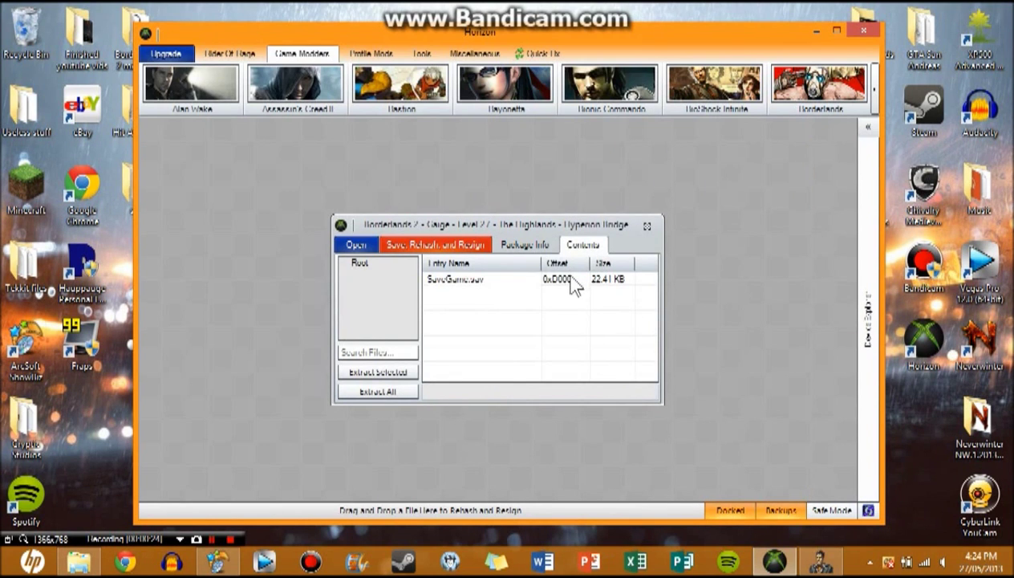
{"action": "right_click", "coordinate": [573, 280]}
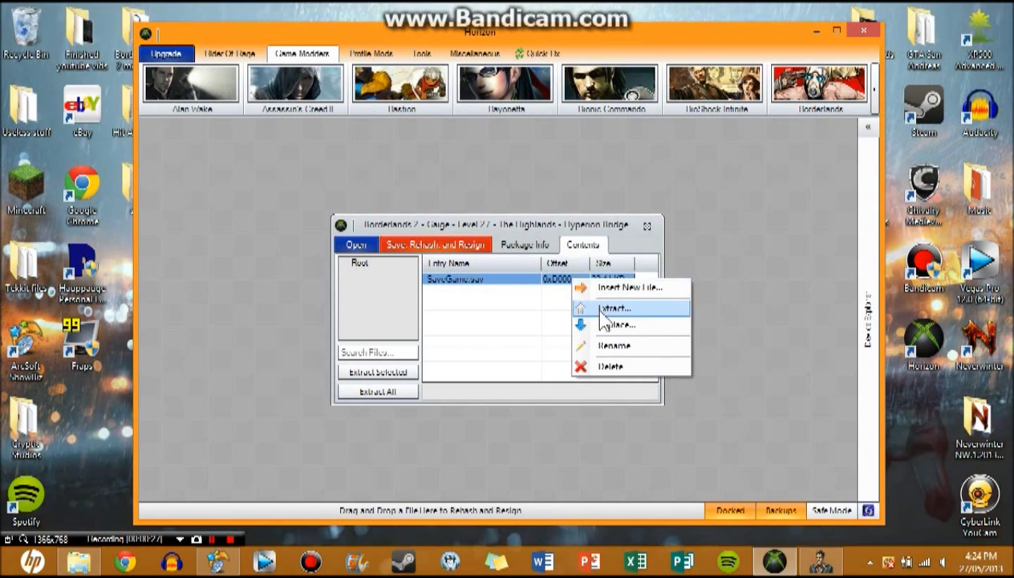
{"action": "left_click", "coordinate": [599, 311]}
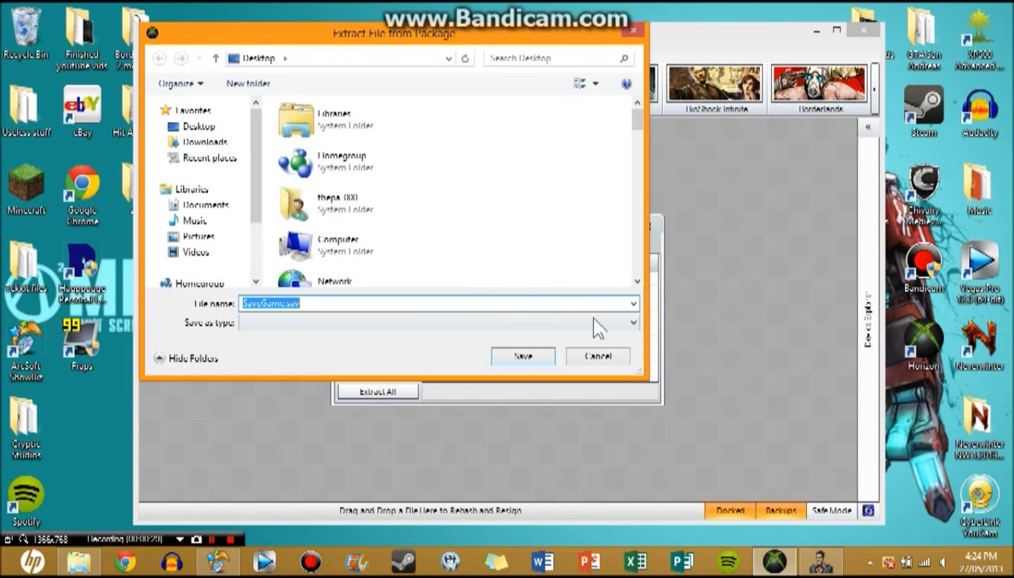
{"action": "left_click", "coordinate": [523, 356]}
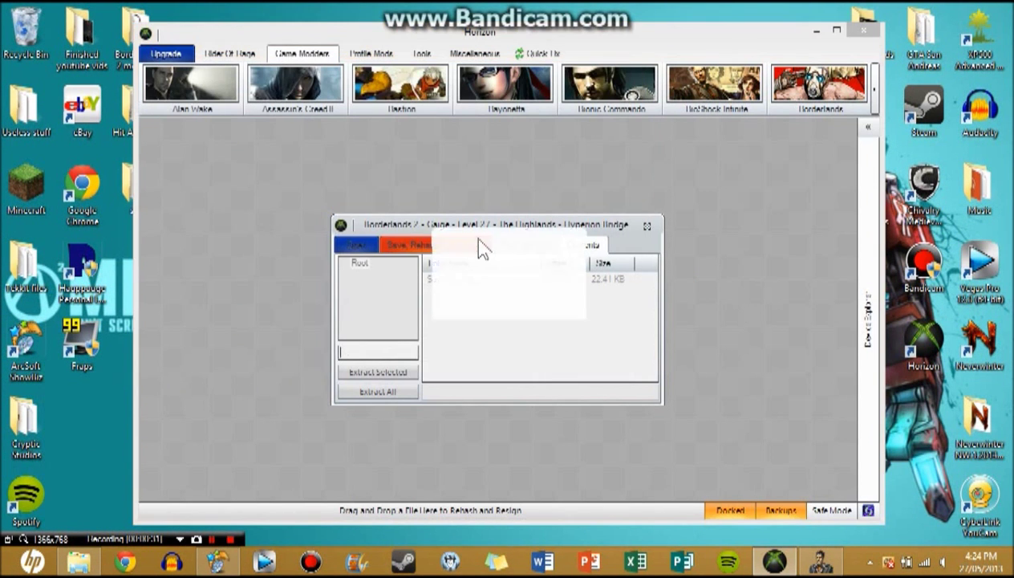
{"action": "left_click", "coordinate": [505, 303]}
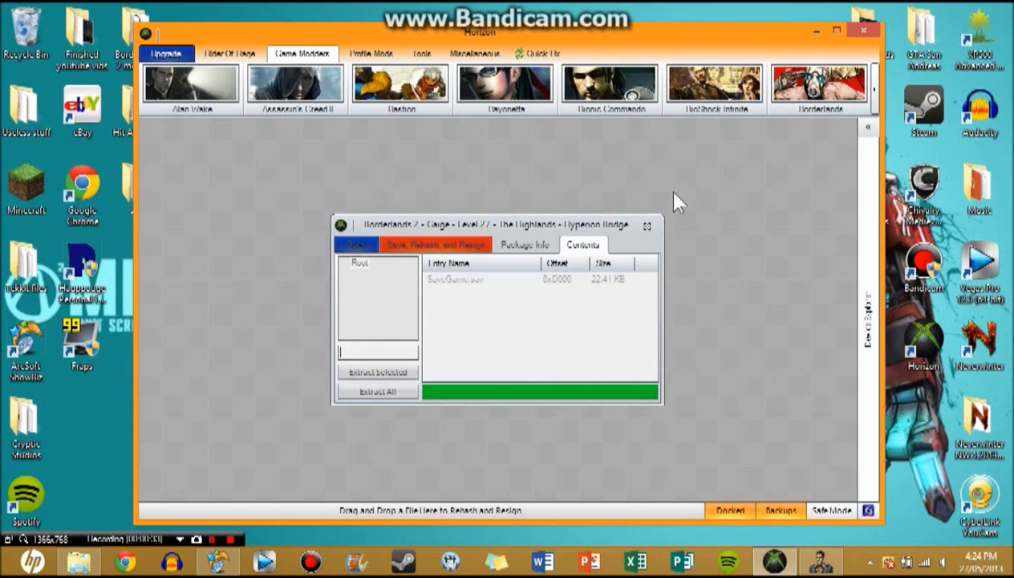
{"action": "left_click", "coordinate": [812, 31]}
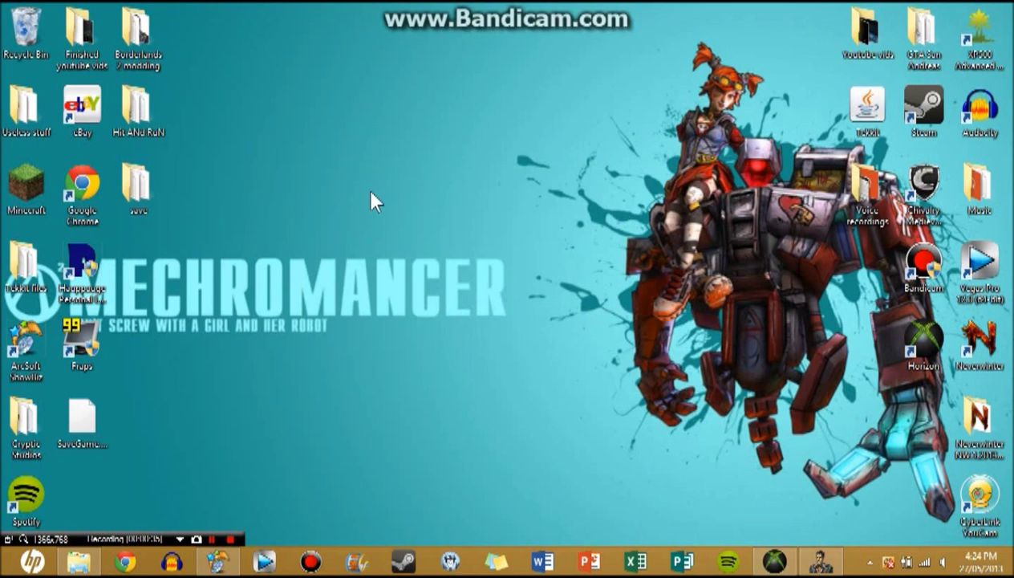
- Switch to Gibbed's Borderlands 2 Save Editor and open SaveGame.sav from the desktop as a 360 save
{"action": "left_click", "coordinate": [820, 561]}
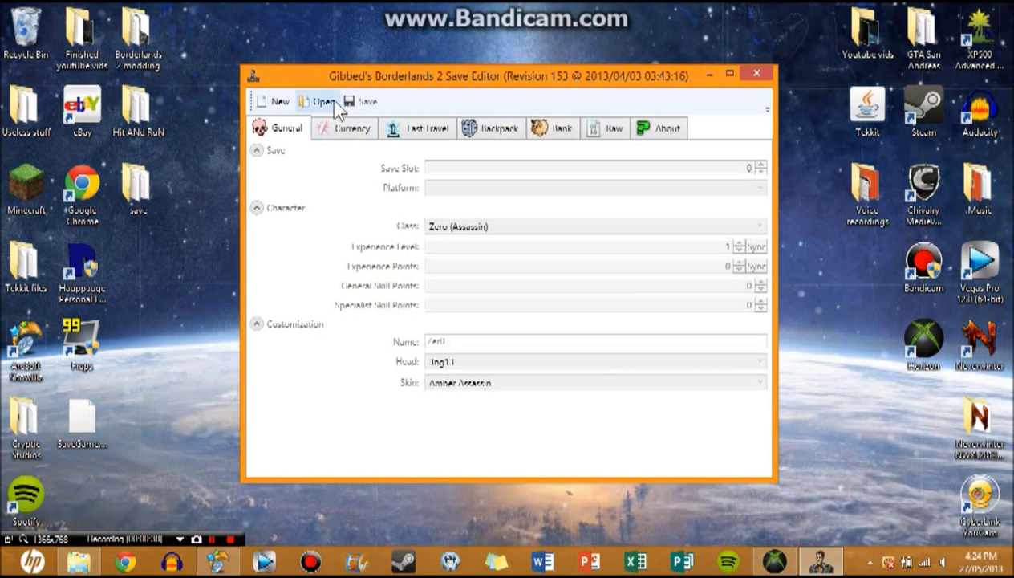
{"action": "left_click", "coordinate": [326, 99]}
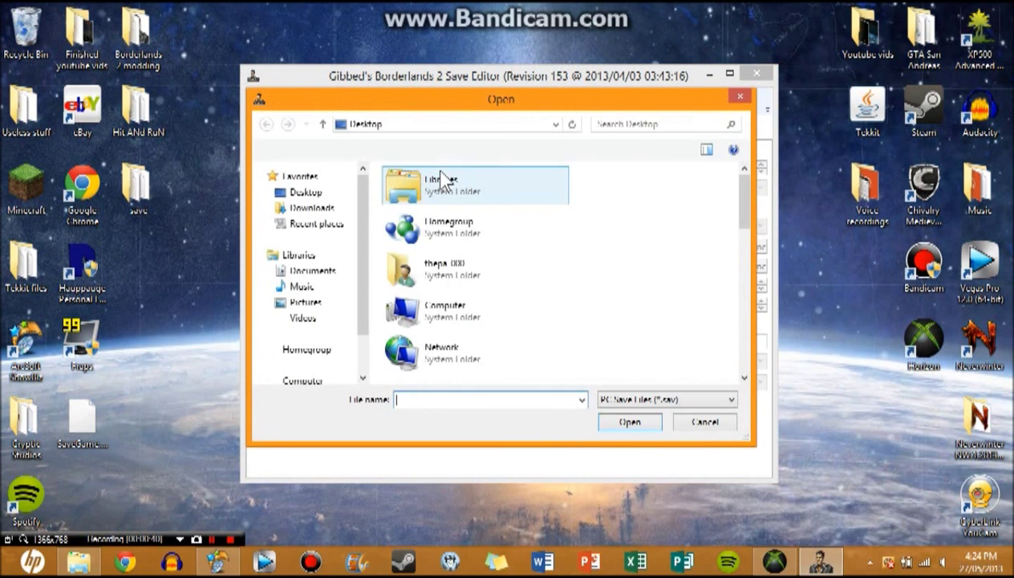
{"action": "left_click_drag", "start_coordinate": [741, 191], "coordinate": [731, 334]}
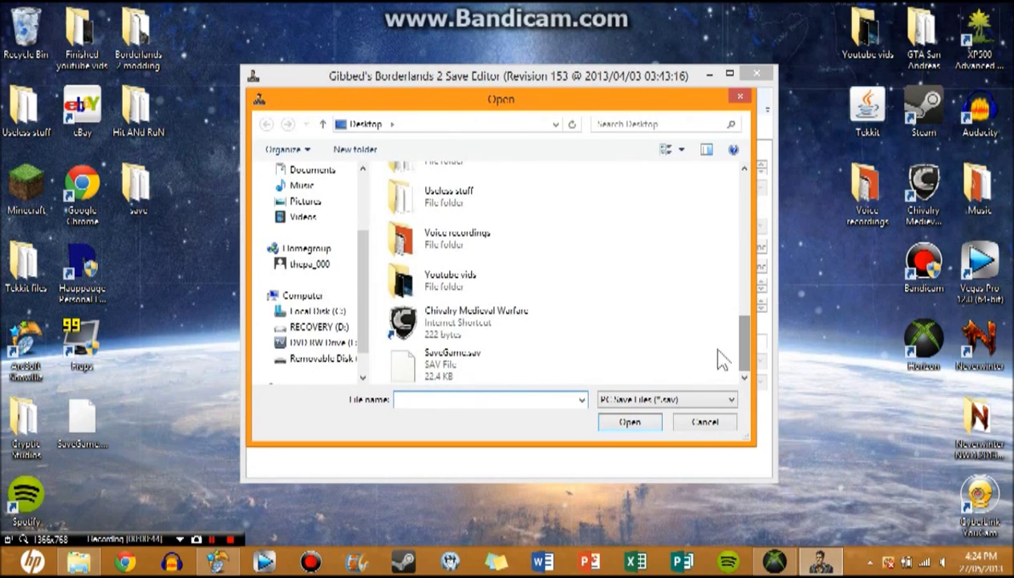
{"action": "left_click", "coordinate": [444, 371]}
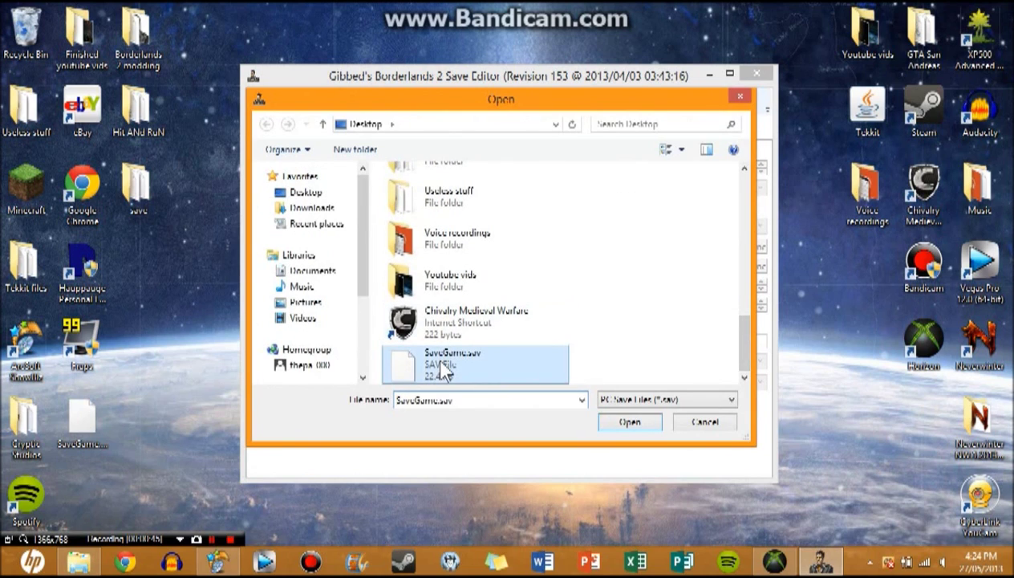
{"action": "left_click", "coordinate": [687, 400]}
{"action": "left_click", "coordinate": [658, 421]}
{"action": "left_click", "coordinate": [637, 425]}
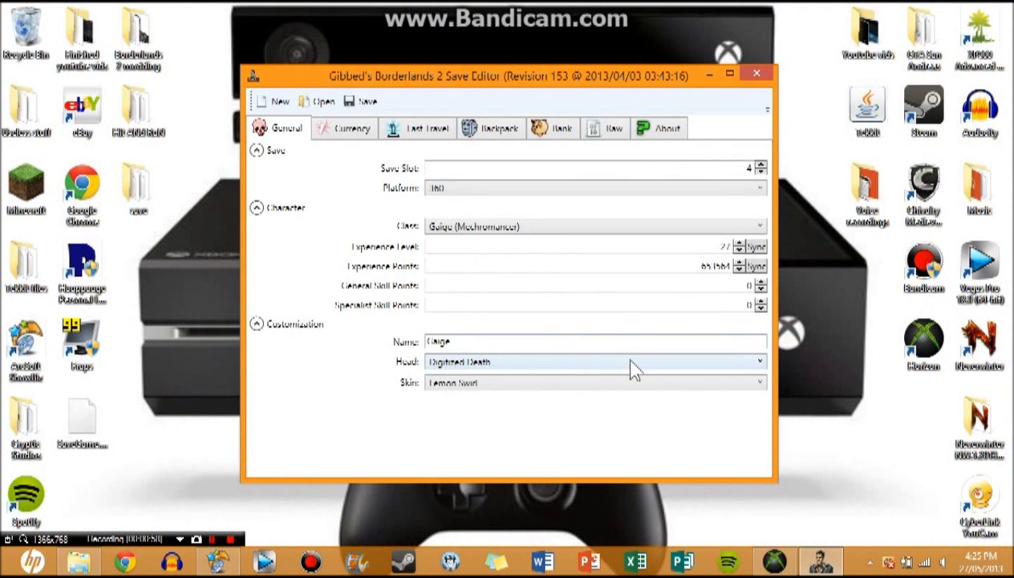
- Set the character's head to Fragger and the skin to None Blacker
{"action": "left_click", "coordinate": [634, 368]}
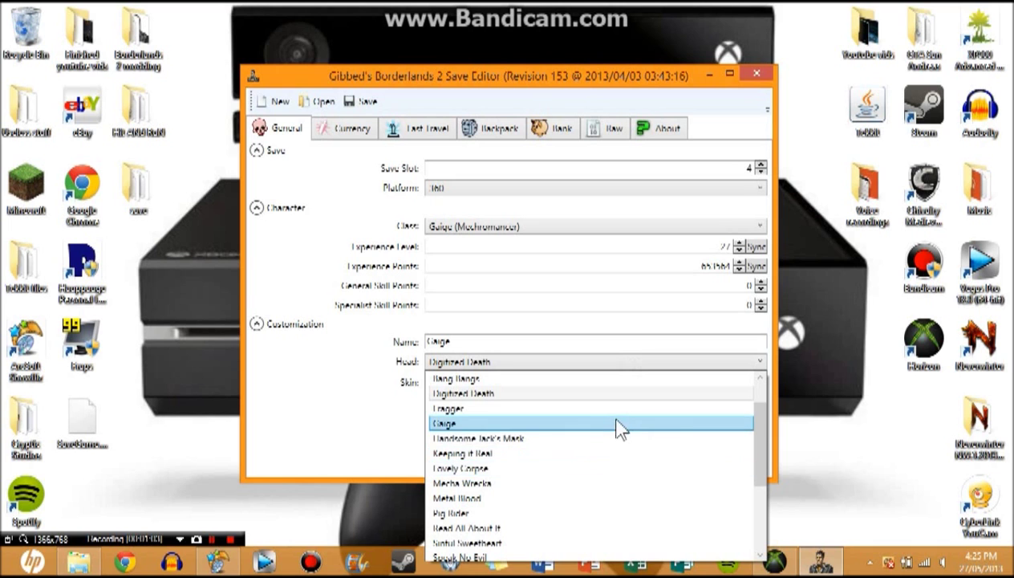
{"action": "left_click", "coordinate": [611, 409]}
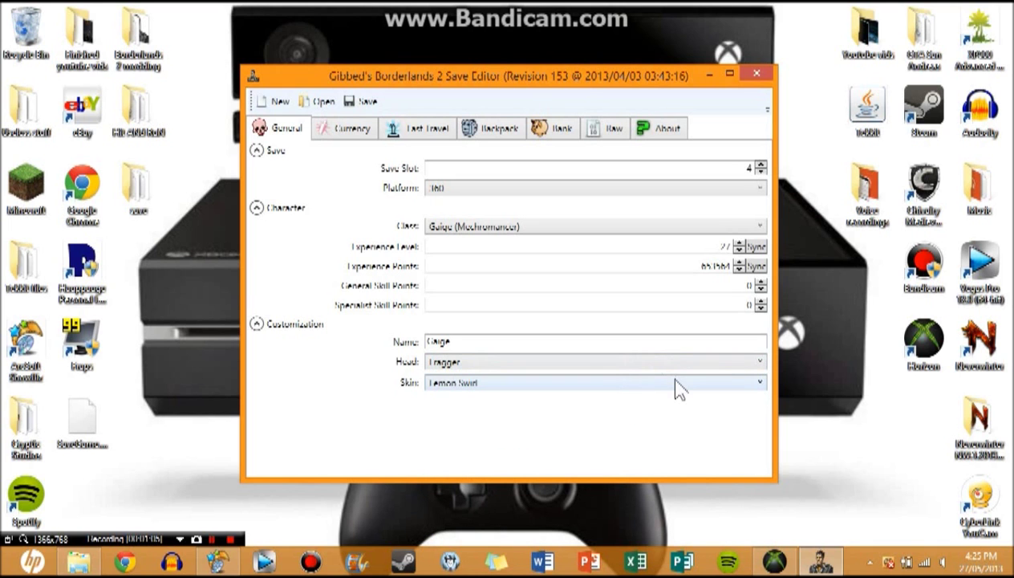
{"action": "left_click", "coordinate": [675, 382]}
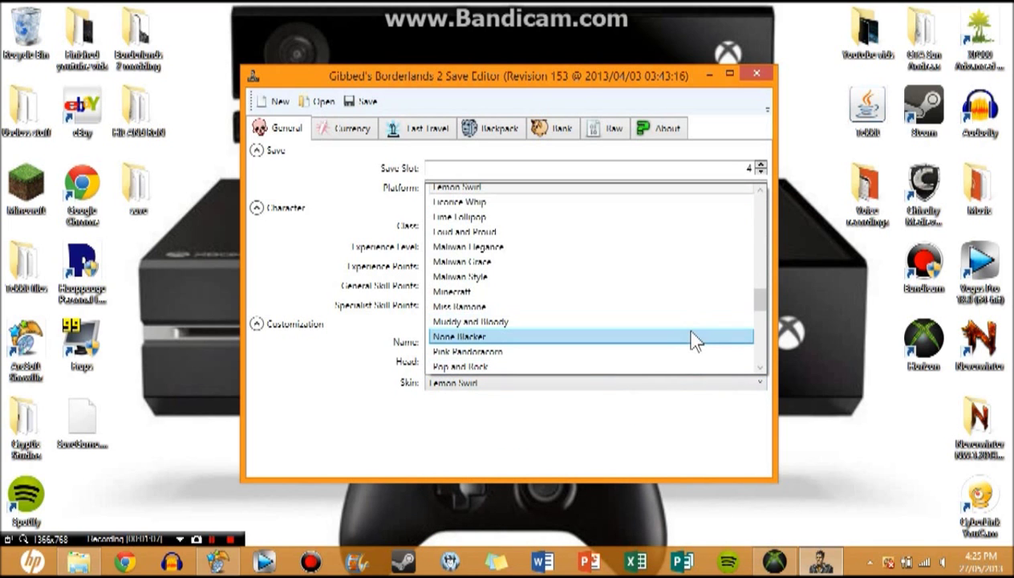
{"action": "left_click", "coordinate": [694, 339]}
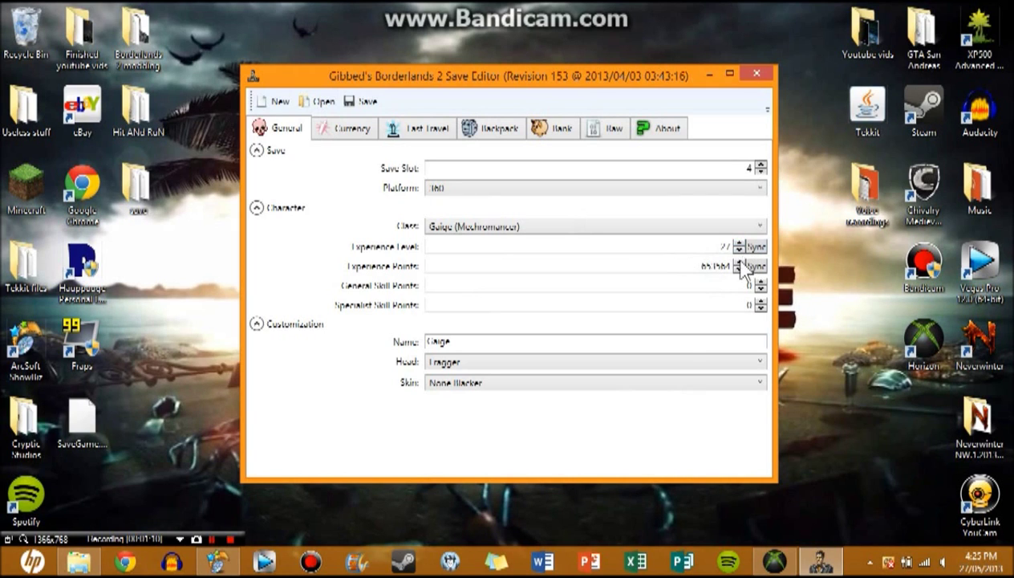
{"action": "left_click", "coordinate": [587, 223]}
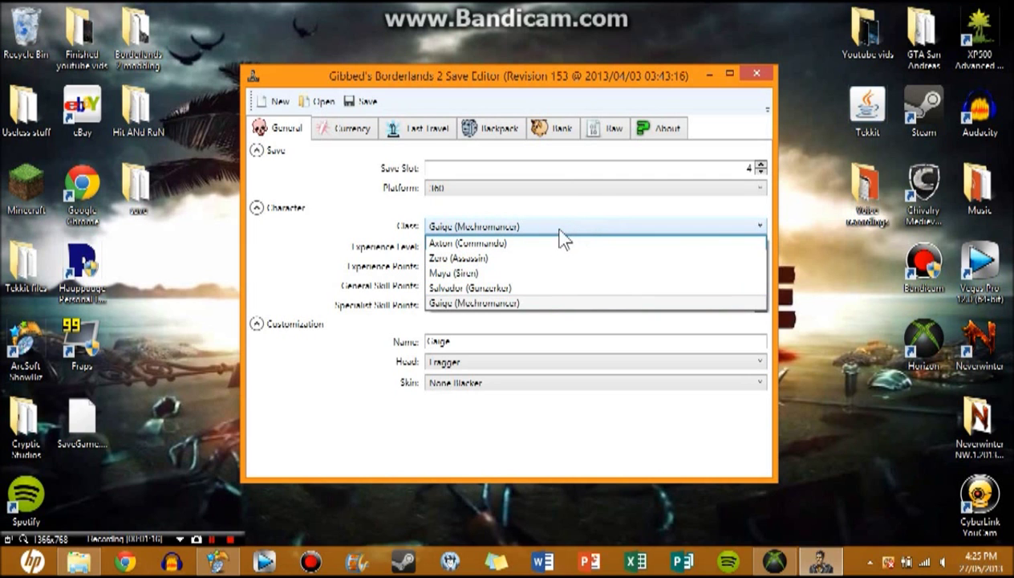
{"action": "left_click", "coordinate": [562, 234]}
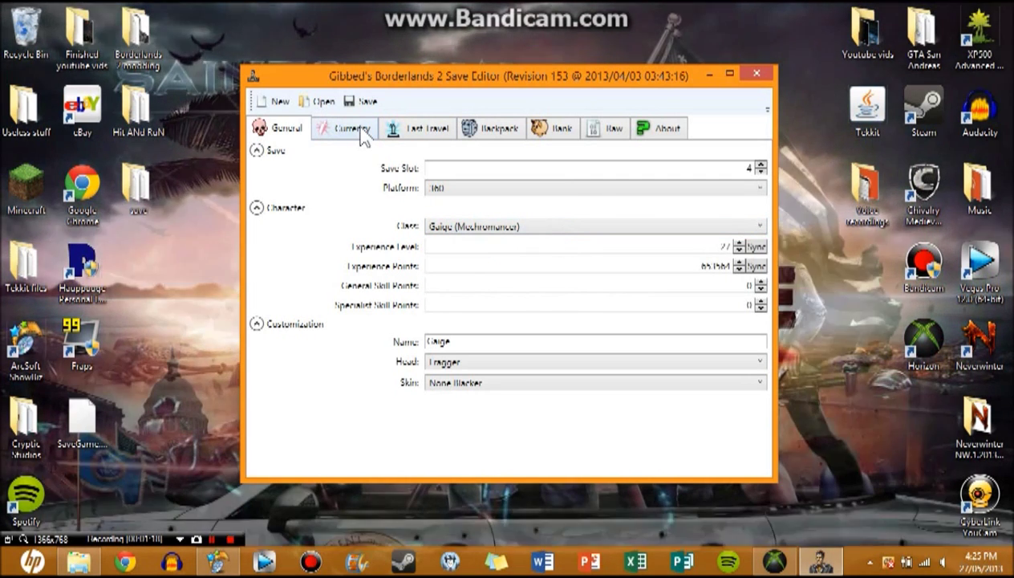
- Look over the save's currencies and set the last visited fast travel teleporter to Sanctuary
{"action": "left_click", "coordinate": [361, 135]}
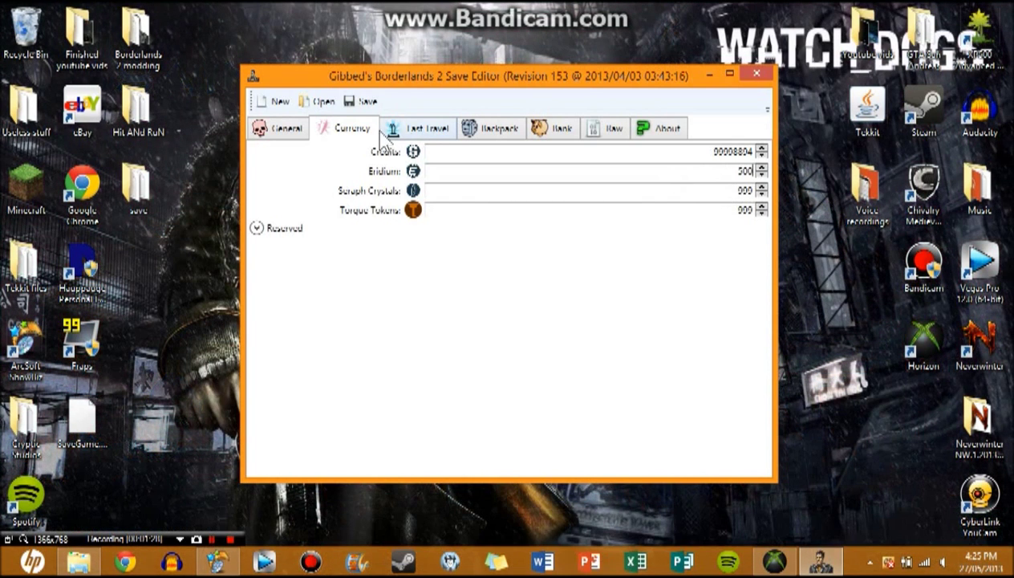
{"action": "left_click", "coordinate": [417, 129]}
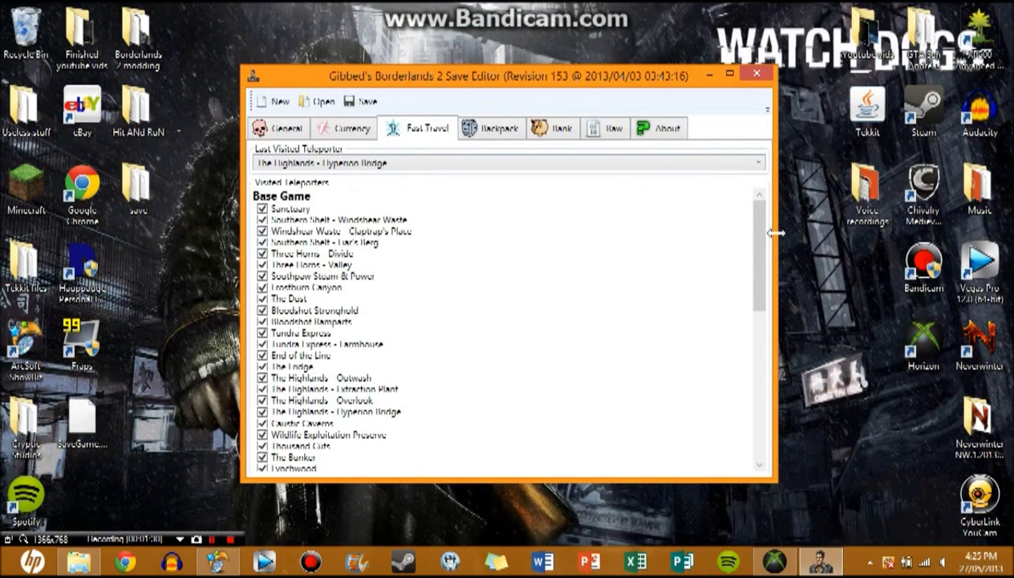
{"action": "mouse_move", "coordinate": [760, 240]}
{"action": "left_mouse_down"}
{"action": "mouse_move", "coordinate": [762, 345]}
{"action": "mouse_move", "coordinate": [760, 225]}
{"action": "left_mouse_up"}
{"action": "left_click", "coordinate": [569, 161]}
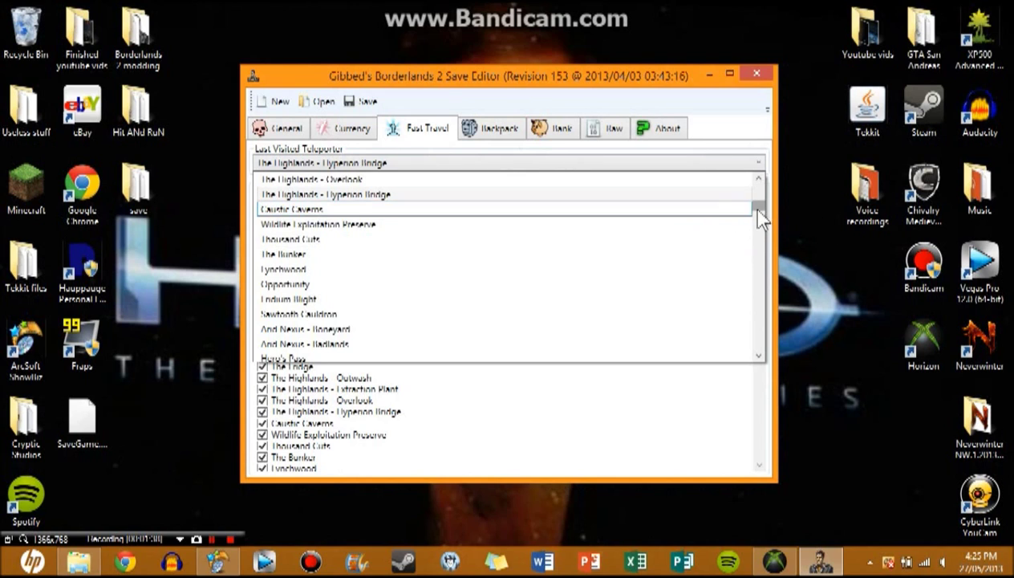
{"action": "left_click_drag", "start_coordinate": [757, 210], "coordinate": [760, 187]}
{"action": "left_click", "coordinate": [433, 209]}
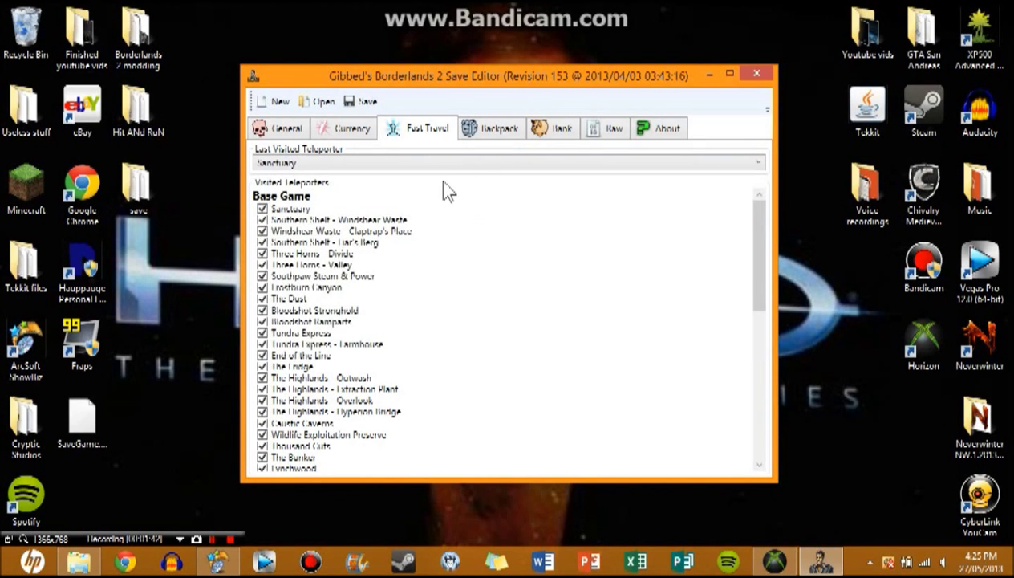
- Review the part settings of the unequipped backpack weapon and the equipped derp Nukem
{"action": "left_click", "coordinate": [509, 136]}
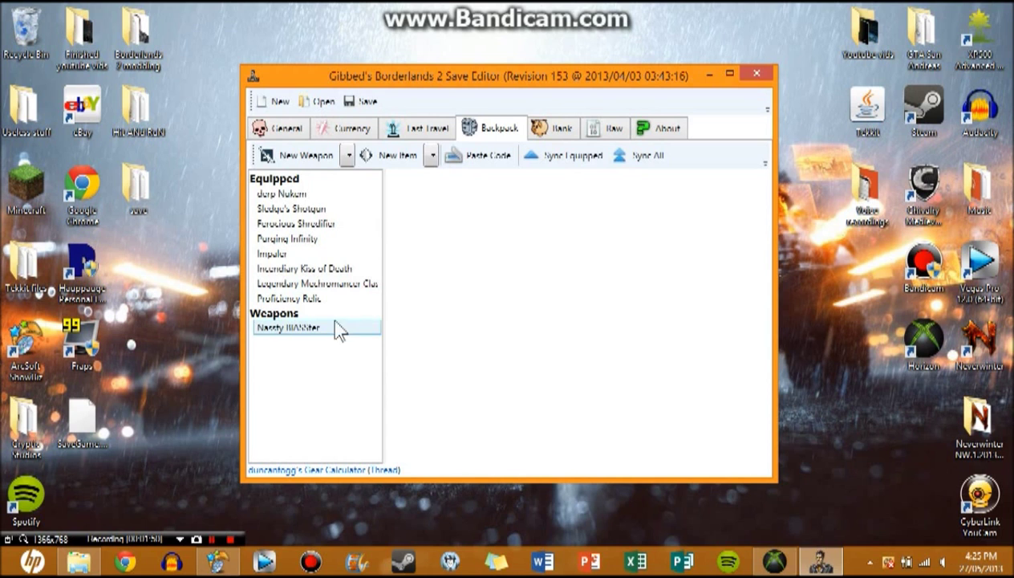
{"action": "left_click", "coordinate": [329, 325]}
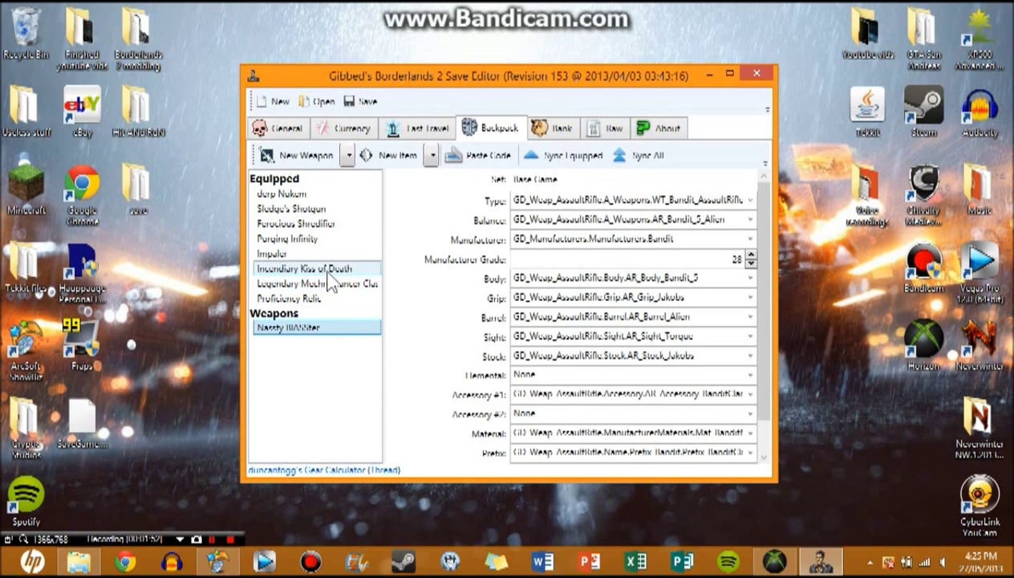
{"action": "scroll", "coordinate": [764, 321], "scroll_direction": "down", "scroll_amount": 2}
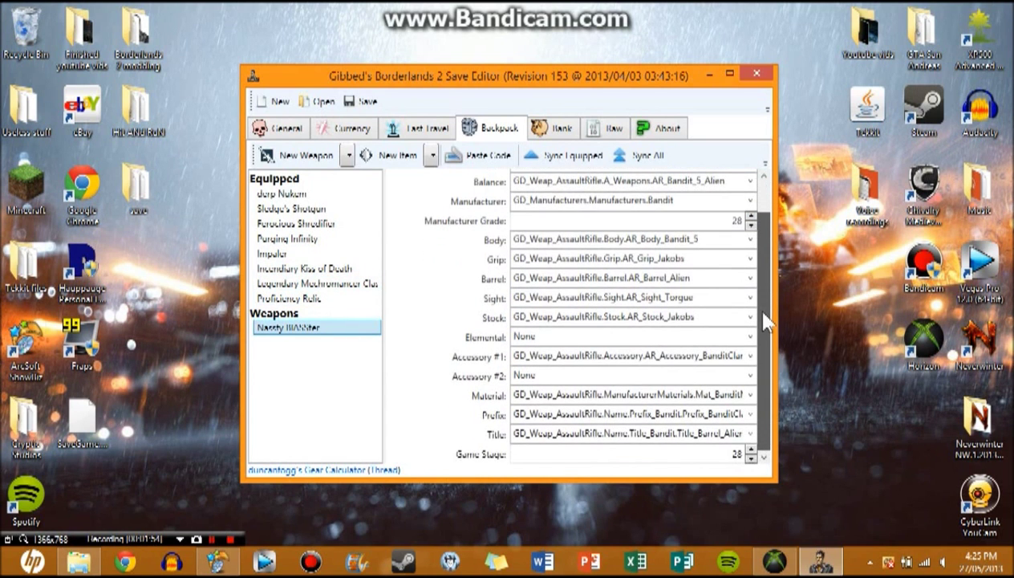
{"action": "left_click", "coordinate": [285, 209]}
{"action": "left_click", "coordinate": [282, 195]}
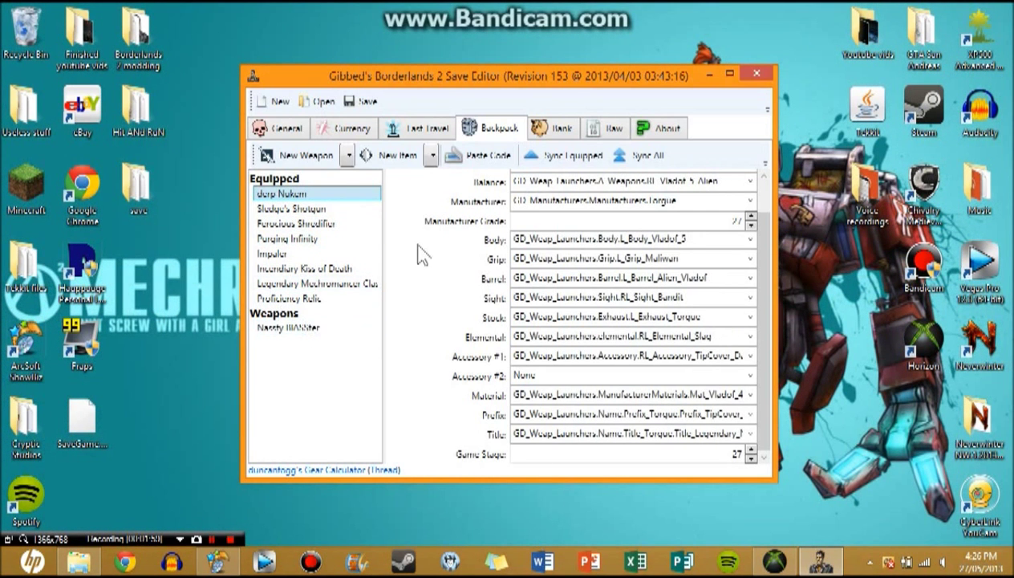
- Add a new weapon to the backpack and set its type to WT_Dahl_AssaultRifle
{"action": "left_click", "coordinate": [303, 156]}
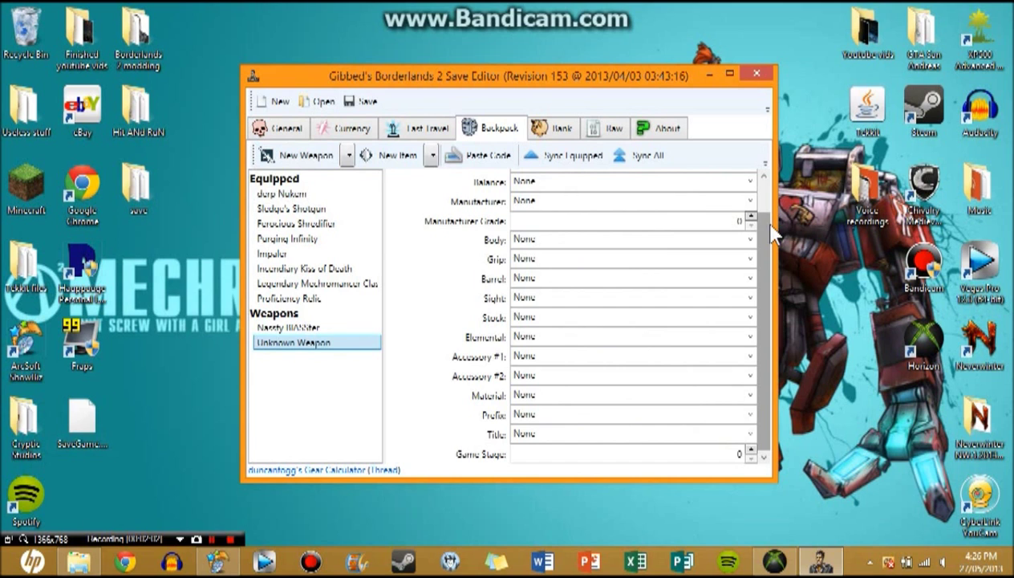
{"action": "scroll", "coordinate": [762, 213], "scroll_direction": "up", "scroll_amount": 2}
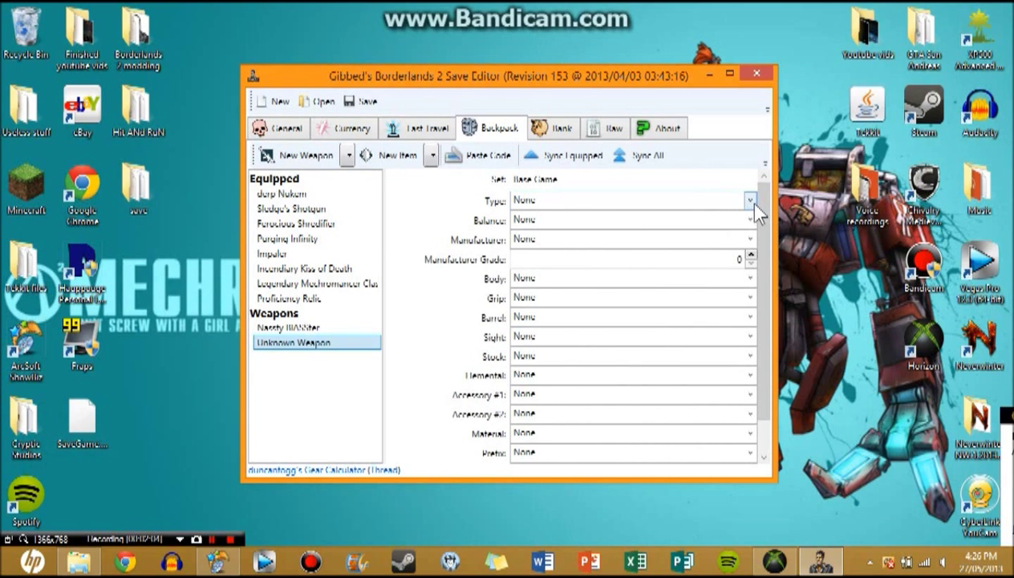
{"action": "left_click", "coordinate": [750, 200]}
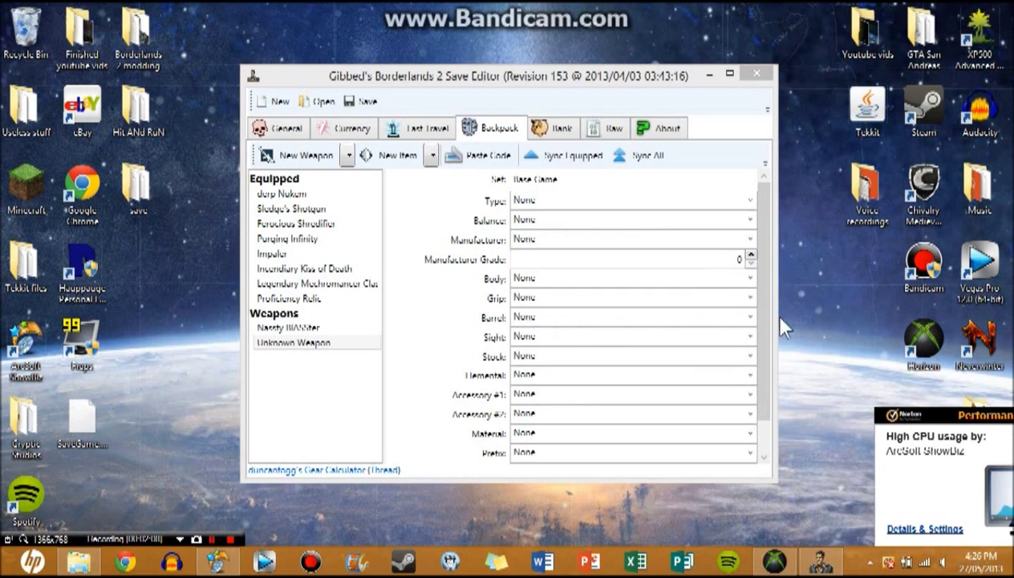
{"action": "left_click", "coordinate": [746, 202]}
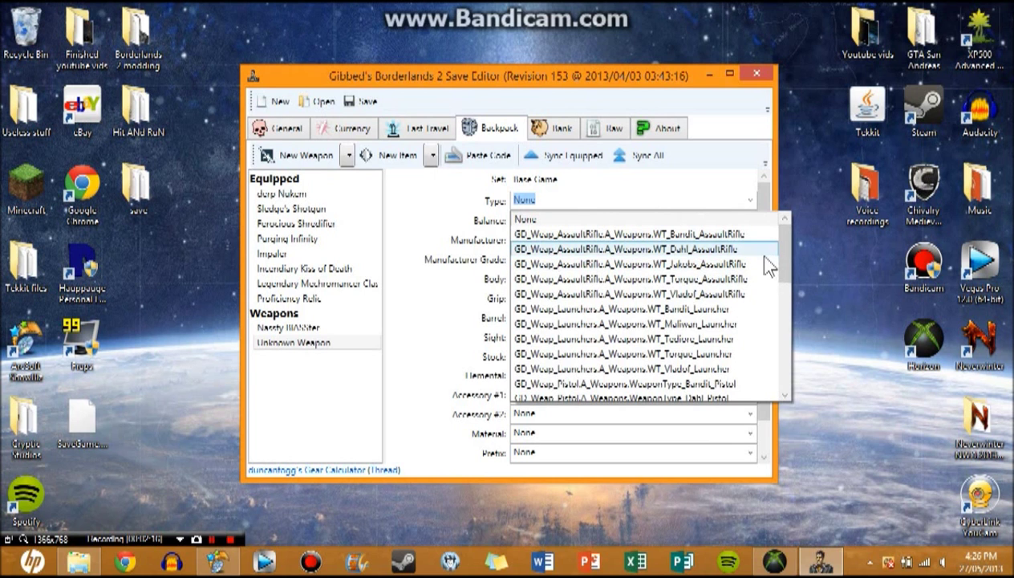
{"action": "left_click", "coordinate": [754, 251]}
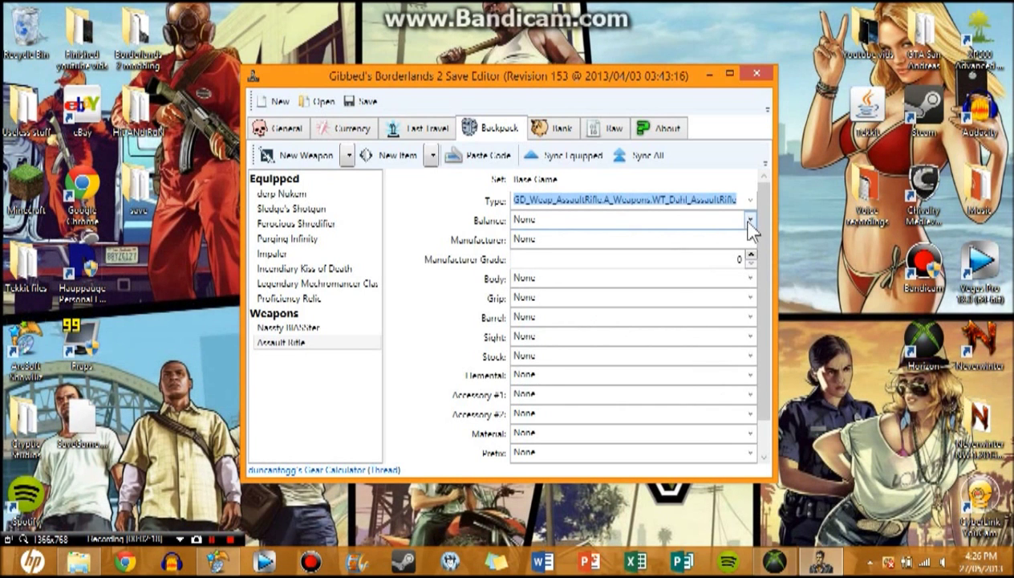
- Set the new rifle's balance to the legendary AR_Dahl_5_Veruc, manufacturer to Dahl and manufacturer grade to 27
{"action": "left_click", "coordinate": [749, 220]}
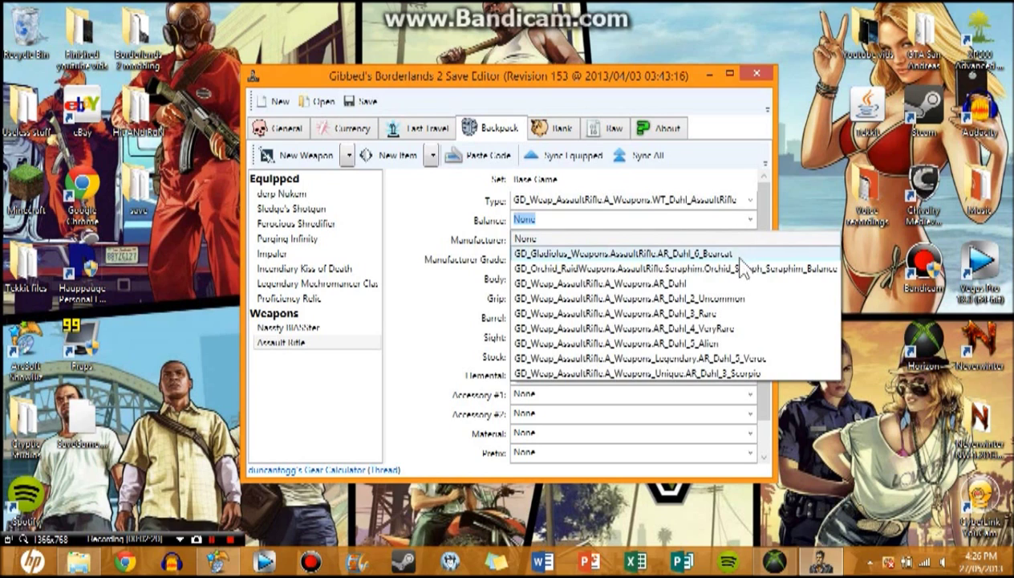
{"action": "left_click", "coordinate": [733, 361]}
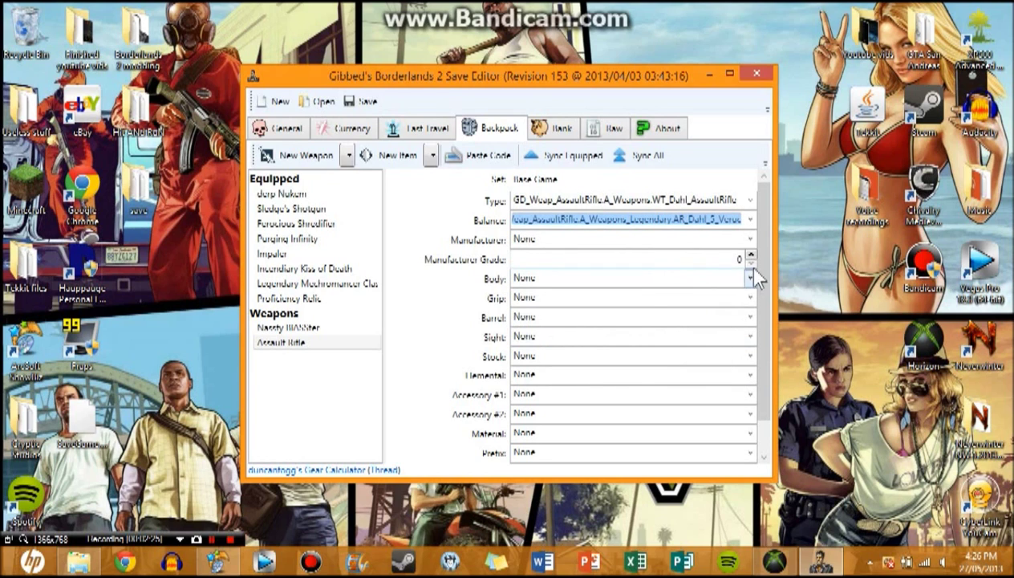
{"action": "left_click", "coordinate": [750, 239]}
{"action": "left_click", "coordinate": [729, 271]}
{"action": "key", "text": "Tab"}
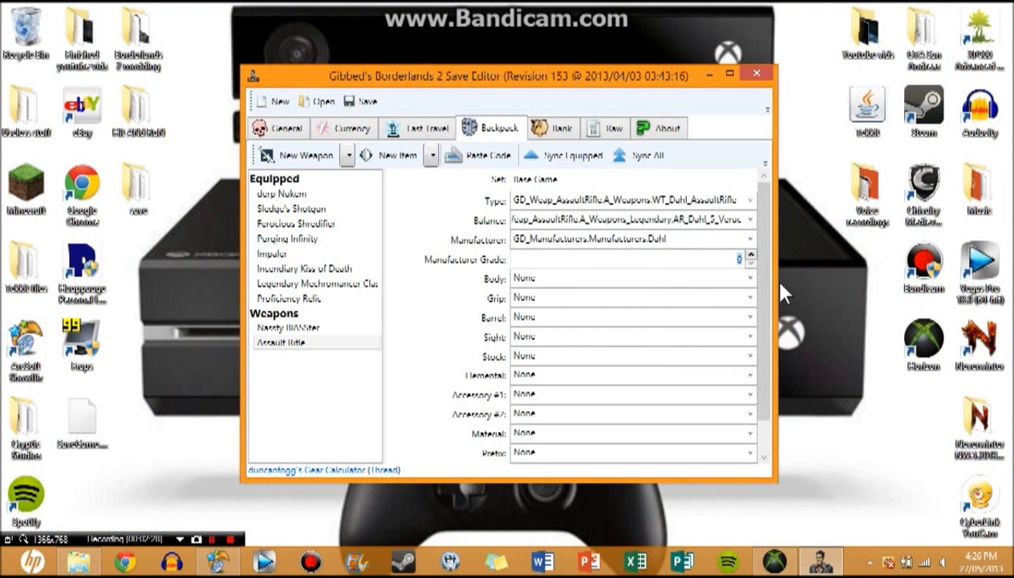
{"action": "type", "text": "27"}
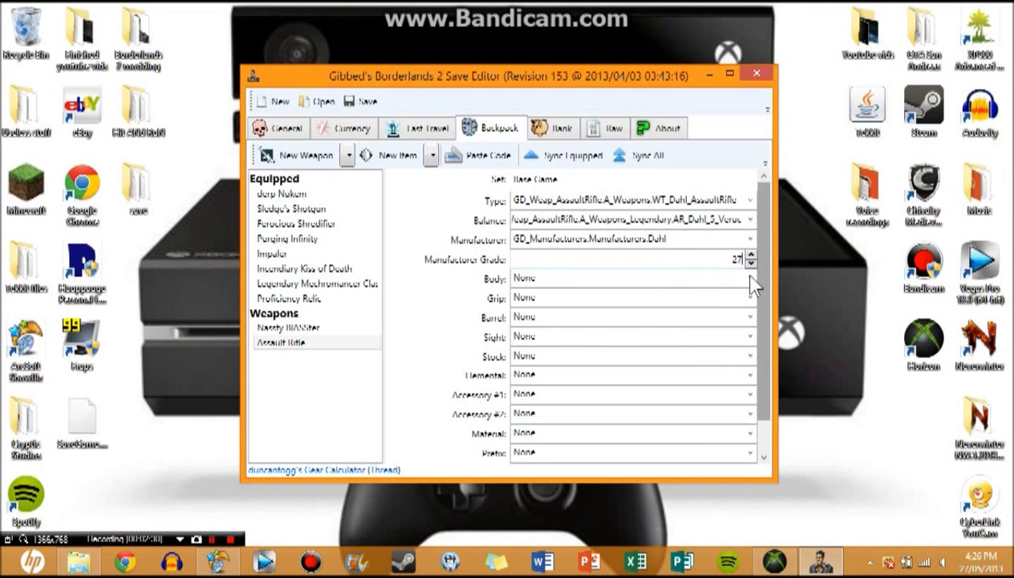
- Set the rifle's body to AR_Body_Dahl_5, grip to AR_Grip_Jakobs and barrel to AR_Barrel_Dahl_Veruc
{"action": "left_click", "coordinate": [750, 278]}
{"action": "left_click", "coordinate": [734, 312]}
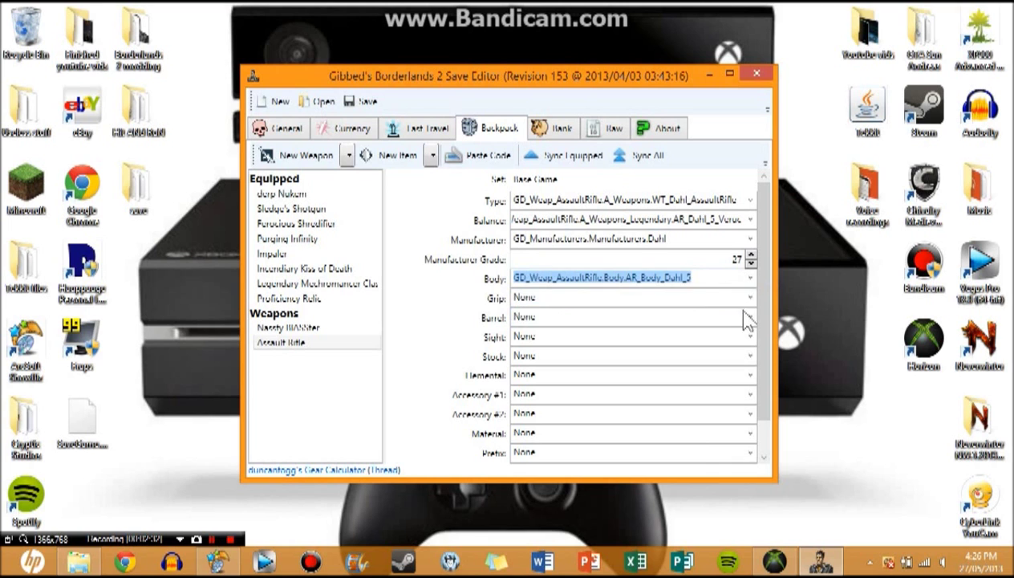
{"action": "left_click", "coordinate": [750, 297]}
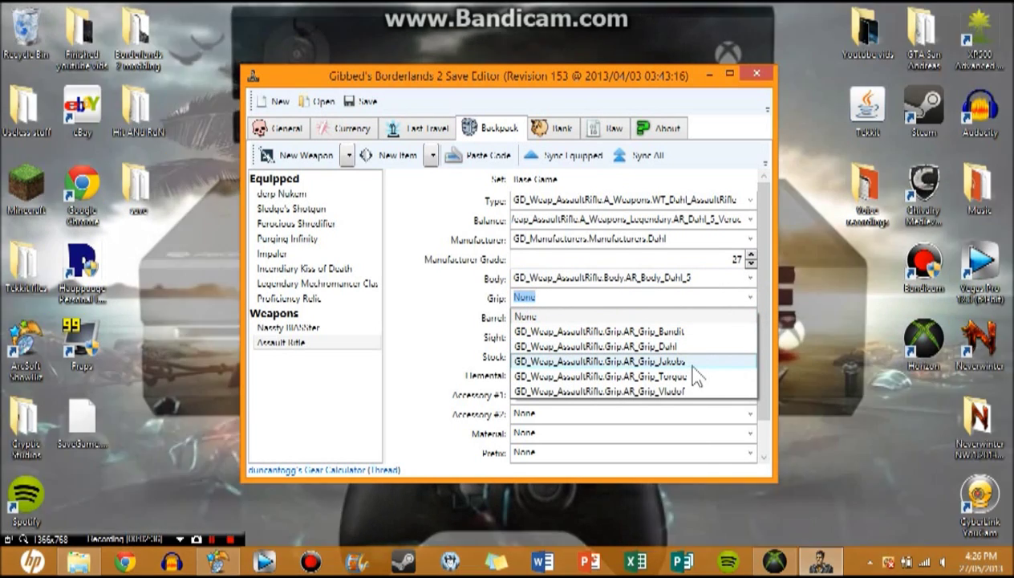
{"action": "left_click", "coordinate": [696, 362]}
{"action": "left_click", "coordinate": [750, 321]}
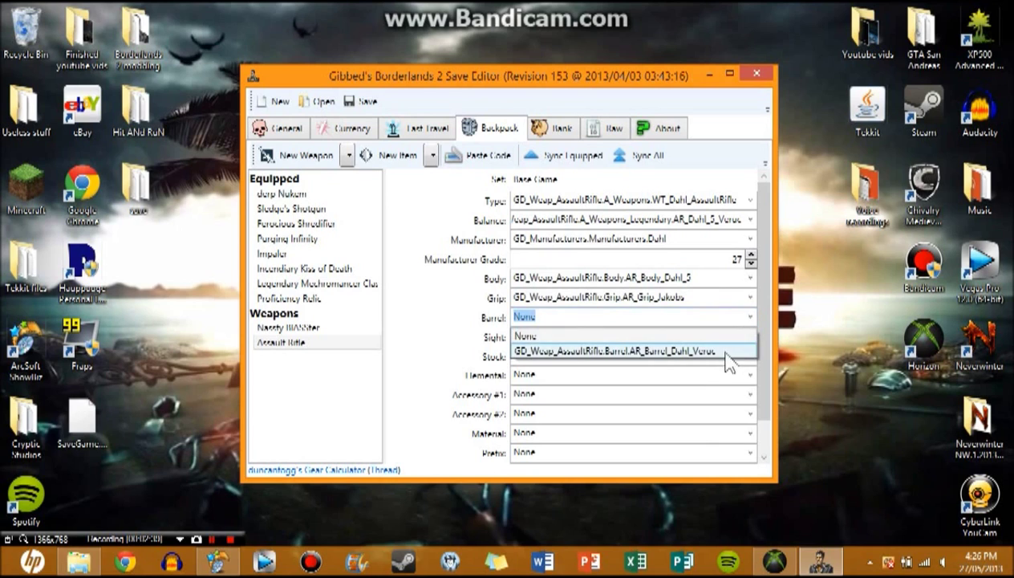
{"action": "left_click", "coordinate": [728, 353]}
- Set the rifle's sight to AR_Sight_Torque, stock to AR_Stock_Bandit and elemental to AR_Elemental_Shock
{"action": "left_click", "coordinate": [748, 337]}
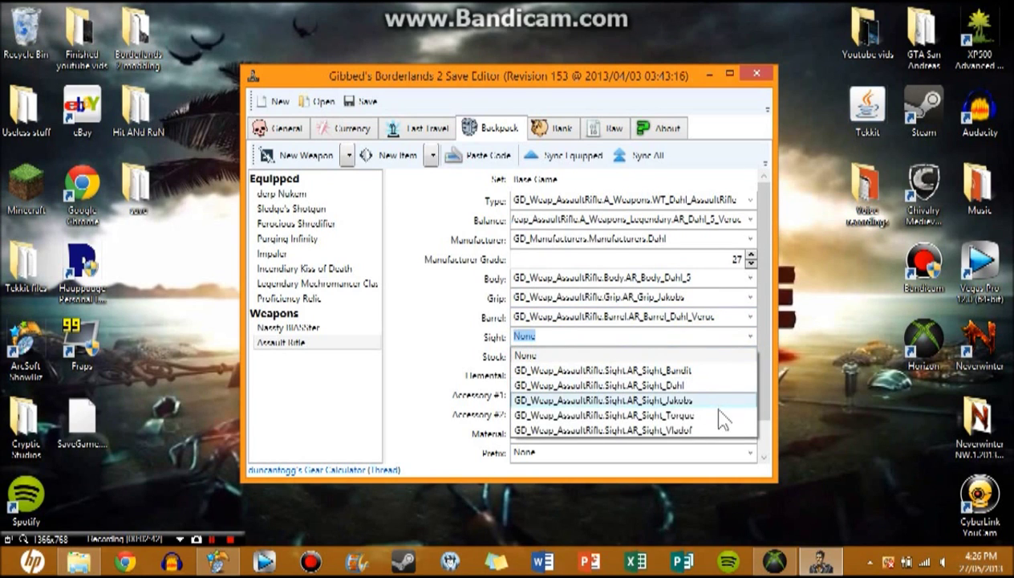
{"action": "left_click", "coordinate": [720, 417]}
{"action": "left_click", "coordinate": [746, 355]}
{"action": "left_click", "coordinate": [726, 389]}
{"action": "left_click", "coordinate": [748, 375]}
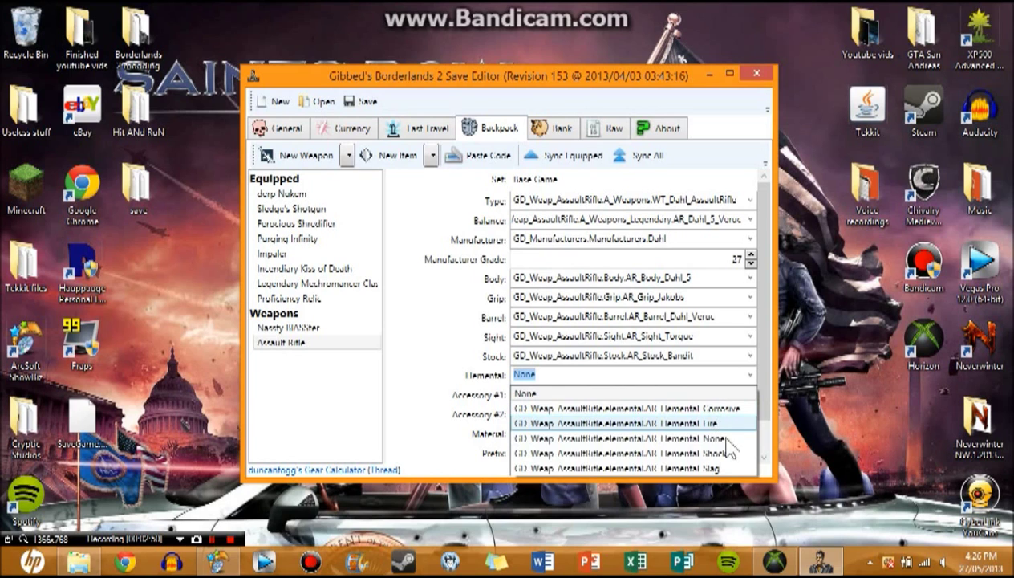
{"action": "left_click", "coordinate": [726, 452]}
- Set the rifle's Accessory #1 to AR_Accessory_BanditClamp_Damage
{"action": "scroll", "coordinate": [758, 385], "scroll_direction": "down", "scroll_amount": 2}
{"action": "left_click", "coordinate": [750, 359]}
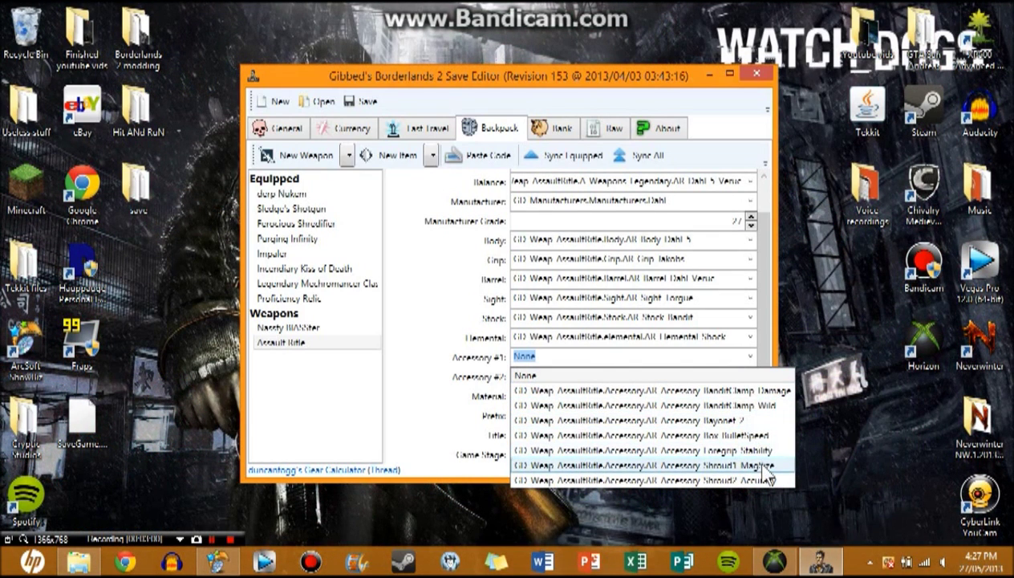
{"action": "left_click", "coordinate": [771, 390]}
- Try to copy the Accessory #1 value into Accessory #2, then set Accessory #2 back to None
{"action": "left_click", "coordinate": [734, 371]}
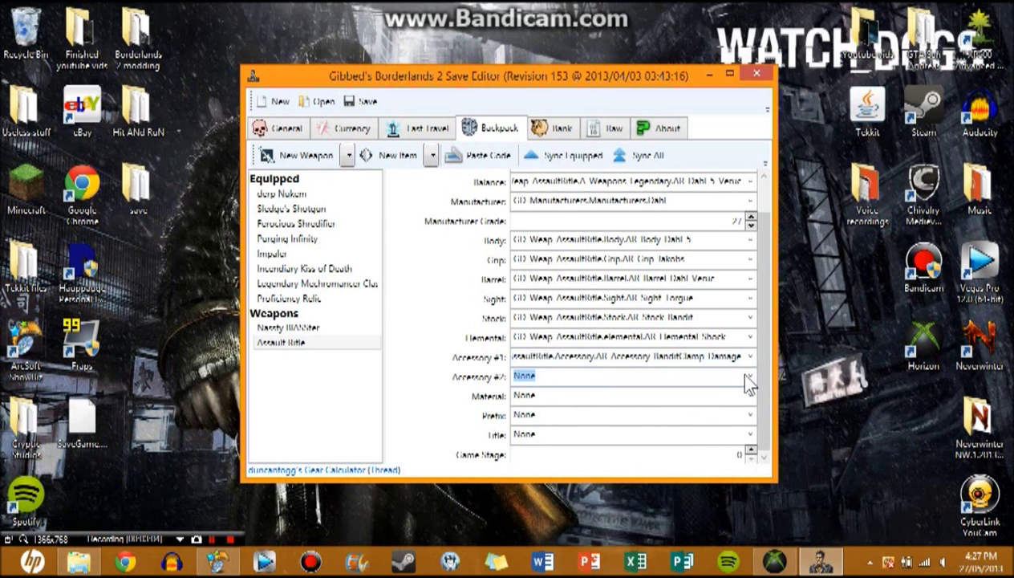
{"action": "left_click", "coordinate": [748, 374]}
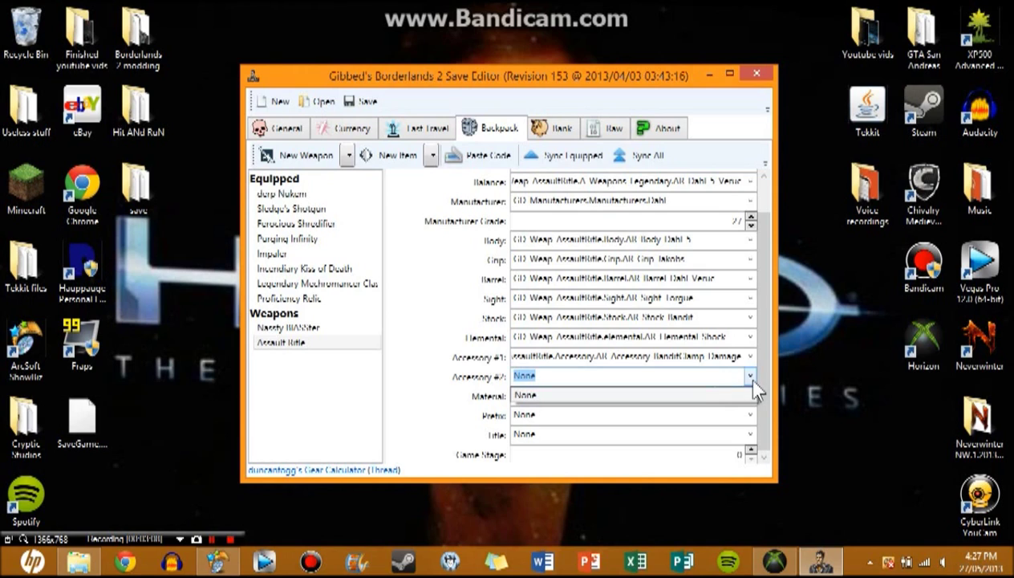
{"action": "left_click", "coordinate": [753, 381]}
{"action": "left_click", "coordinate": [722, 357]}
{"action": "right_click", "coordinate": [722, 359]}
{"action": "left_click", "coordinate": [734, 385]}
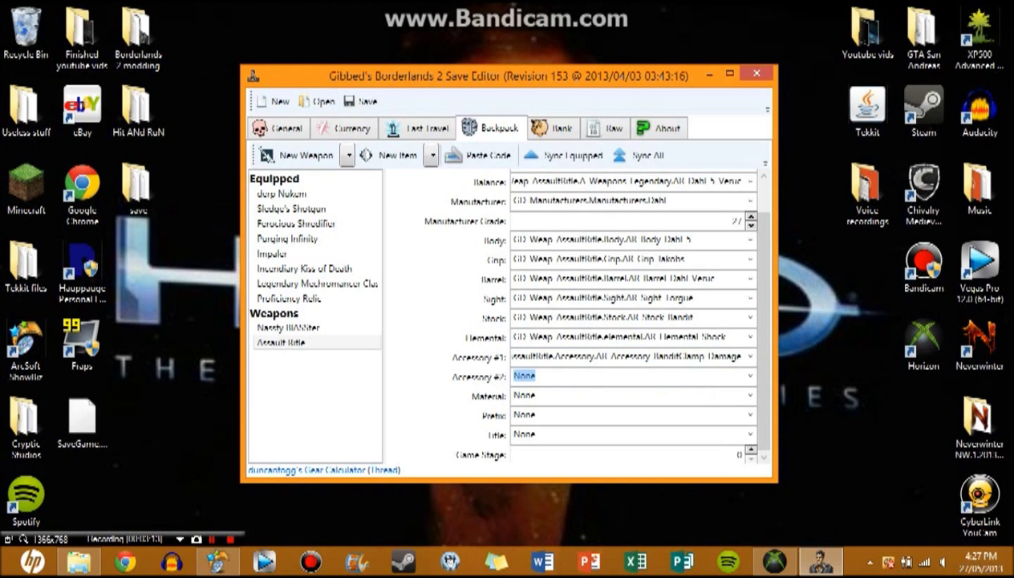
{"action": "key", "text": "ctrl+v"}
{"action": "mouse_move", "coordinate": [751, 378]}
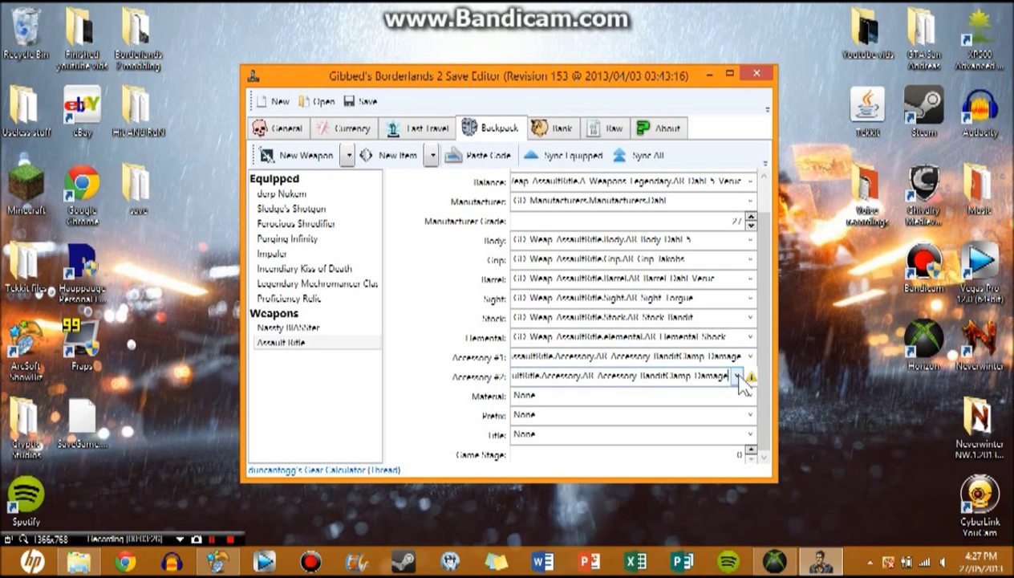
{"action": "left_click", "coordinate": [736, 375]}
{"action": "left_click", "coordinate": [711, 389]}
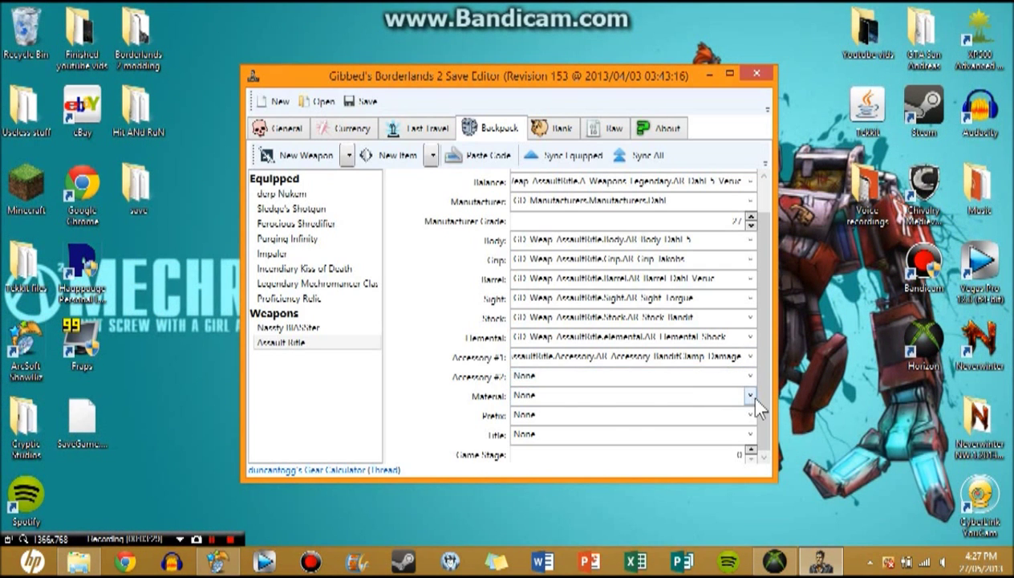
- Set the rifle's material to Mat_Dahl_5_Legendary and its game stage to 27, leaving prefix and title as None
{"action": "left_click", "coordinate": [750, 394]}
{"action": "left_click", "coordinate": [746, 433]}
{"action": "left_click", "coordinate": [750, 417]}
{"action": "left_click", "coordinate": [752, 430]}
{"action": "left_click", "coordinate": [751, 434]}
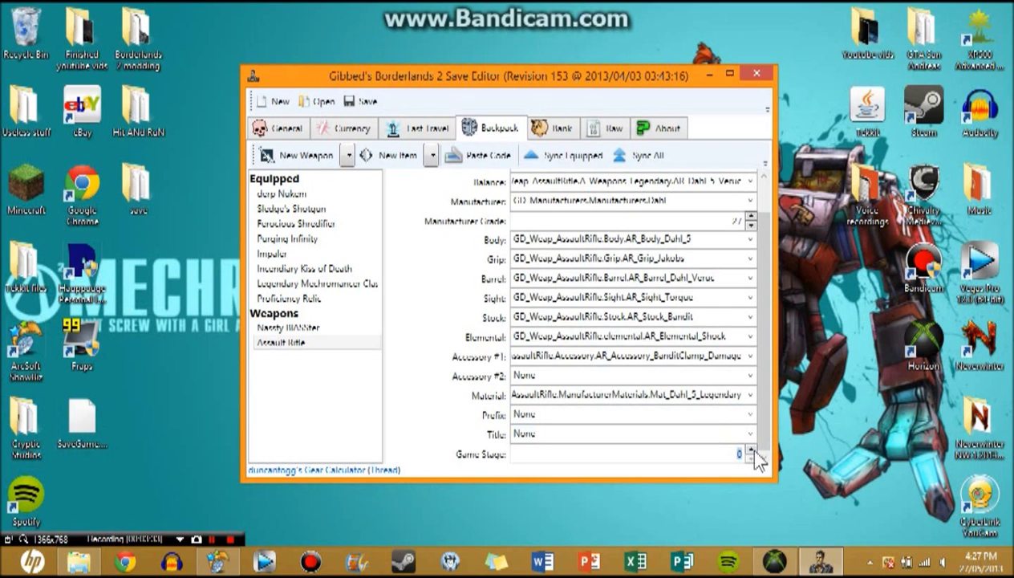
{"action": "type", "text": "27"}
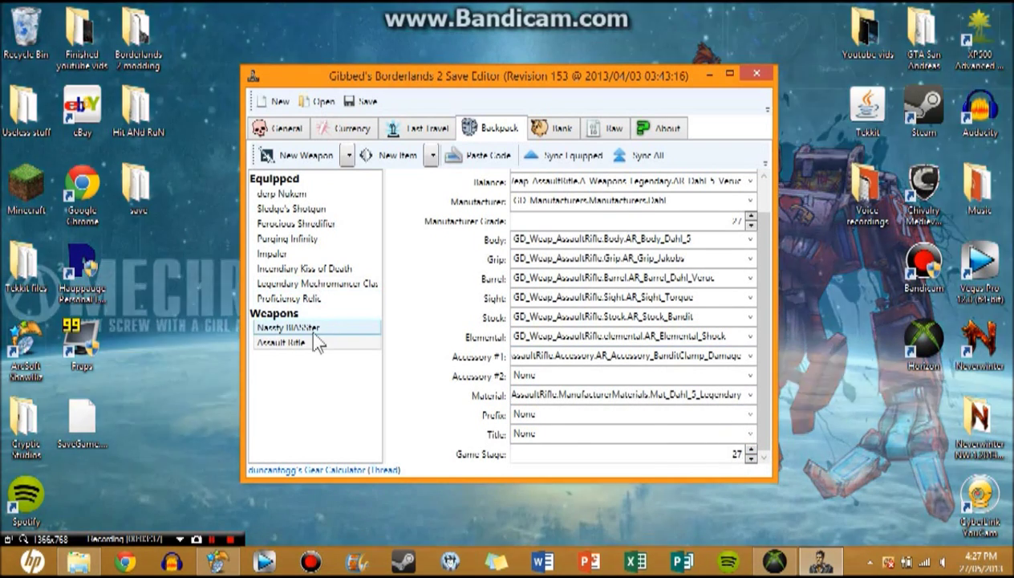
{"action": "left_click", "coordinate": [309, 328]}
{"action": "left_click", "coordinate": [310, 343]}
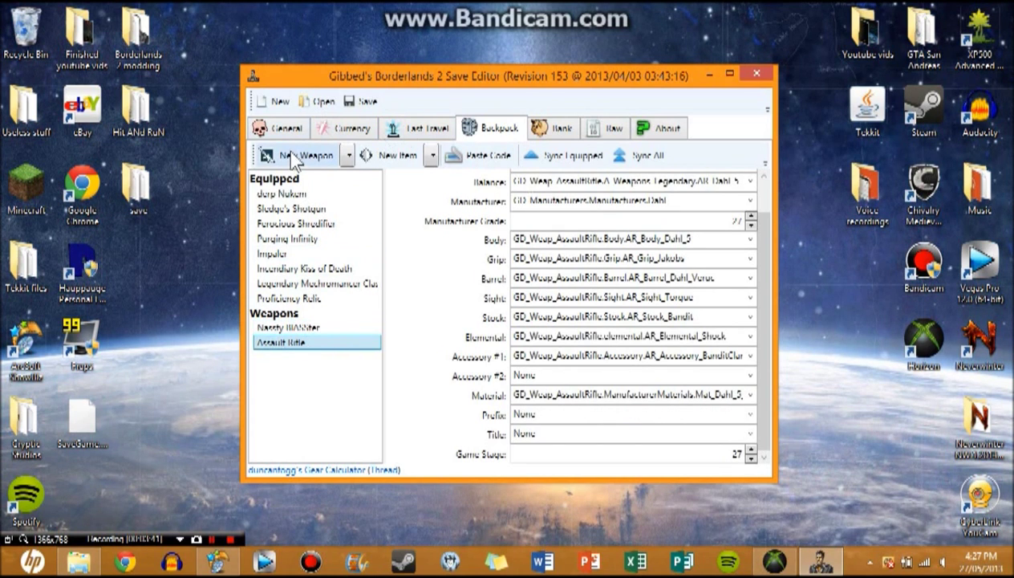
- Add a new item to the backpack and view its available types without choosing one
{"action": "left_click", "coordinate": [397, 156]}
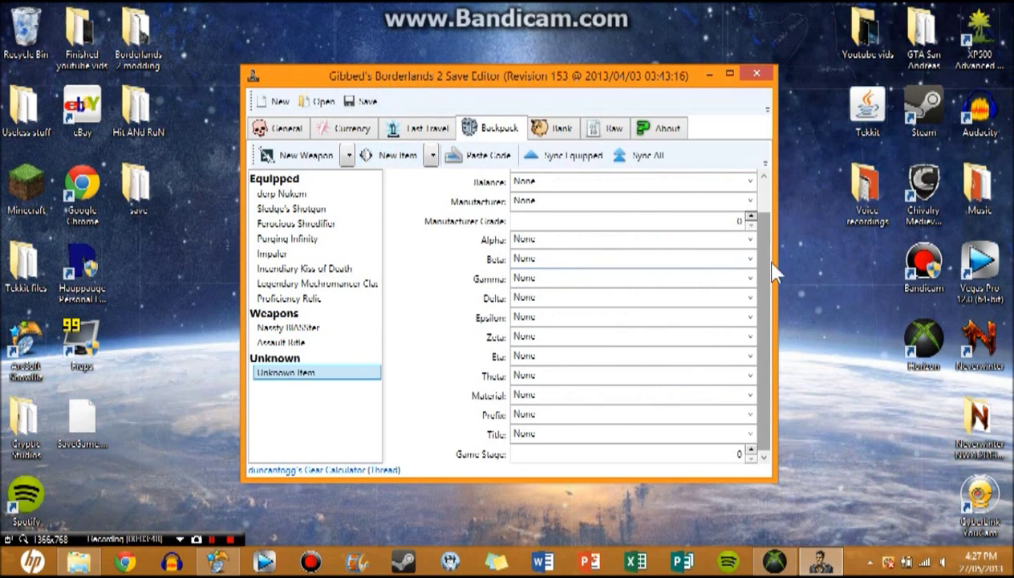
{"action": "scroll", "coordinate": [744, 225], "scroll_direction": "up", "scroll_amount": 1}
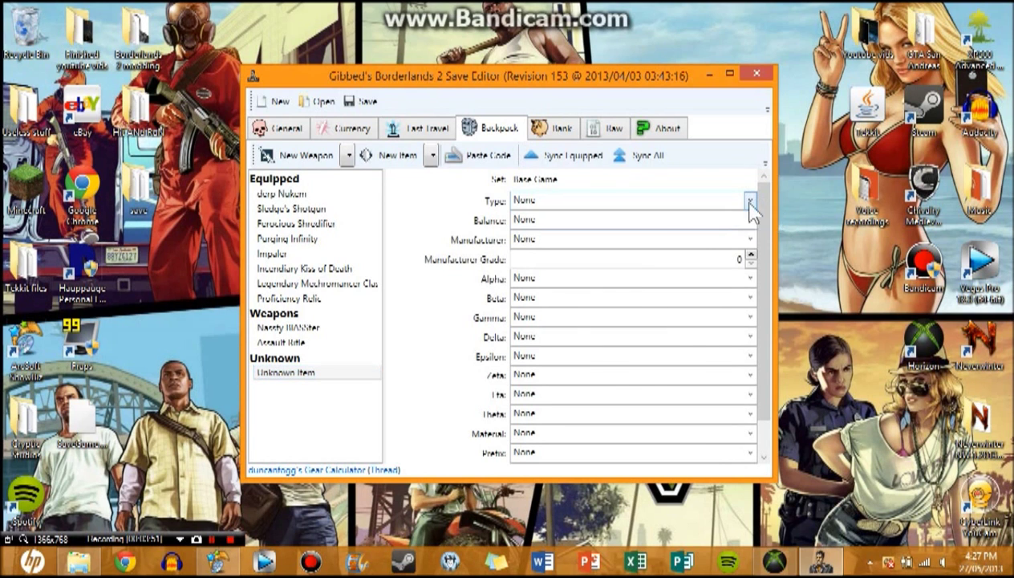
{"action": "left_click", "coordinate": [749, 199]}
{"action": "mouse_move", "coordinate": [913, 233]}
{"action": "left_mouse_down"}
{"action": "mouse_move", "coordinate": [913, 255]}
{"action": "mouse_move", "coordinate": [911, 234]}
{"action": "left_mouse_up"}
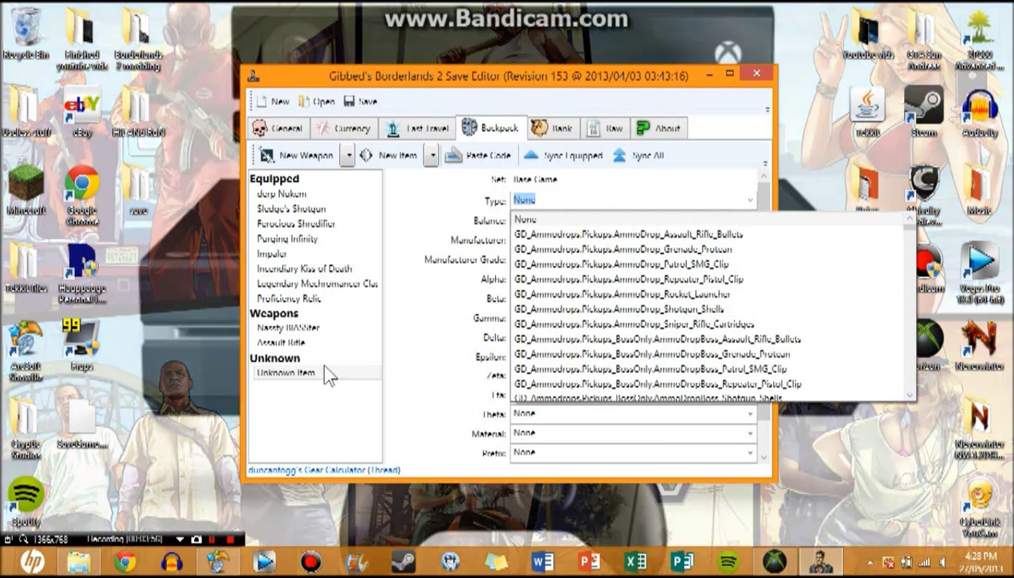
{"action": "left_click", "coordinate": [318, 391]}
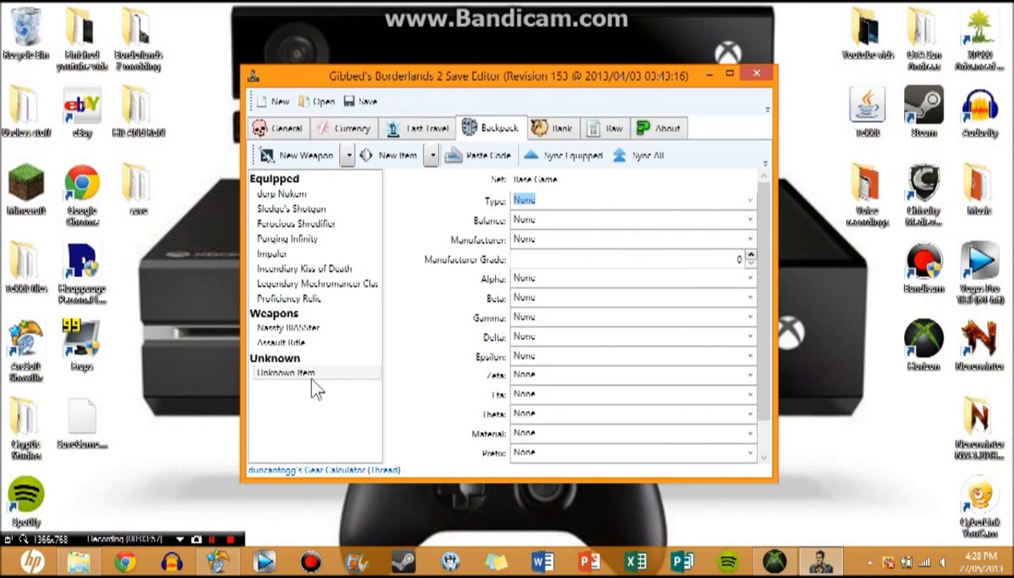
- Delete the unknown item from the backpack
{"action": "right_click", "coordinate": [312, 379]}
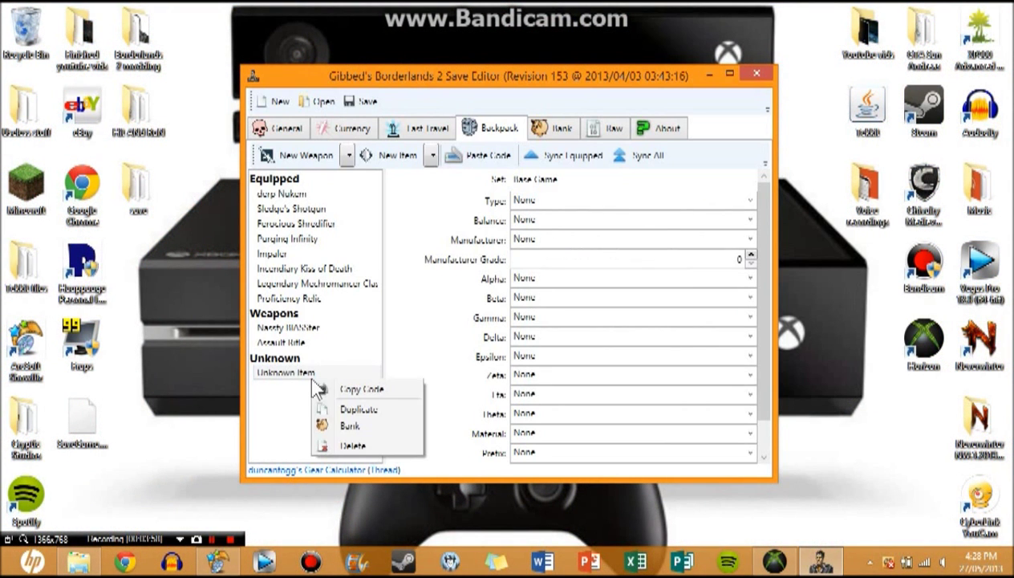
{"action": "left_click", "coordinate": [353, 446]}
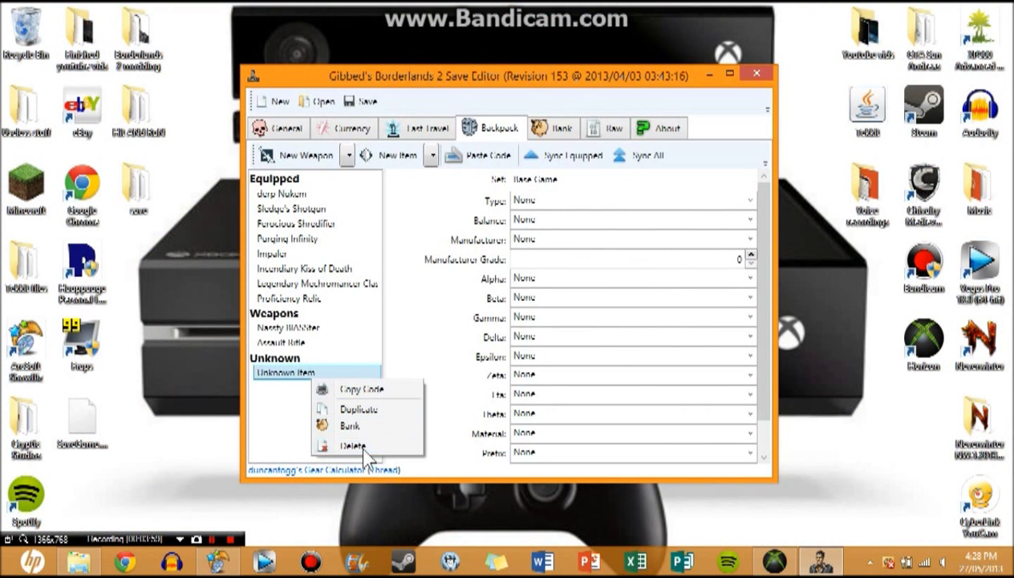
- Duplicate the Assault Rifle and set the copy's manufacturer grade and game stage to 28
{"action": "right_click", "coordinate": [299, 342]}
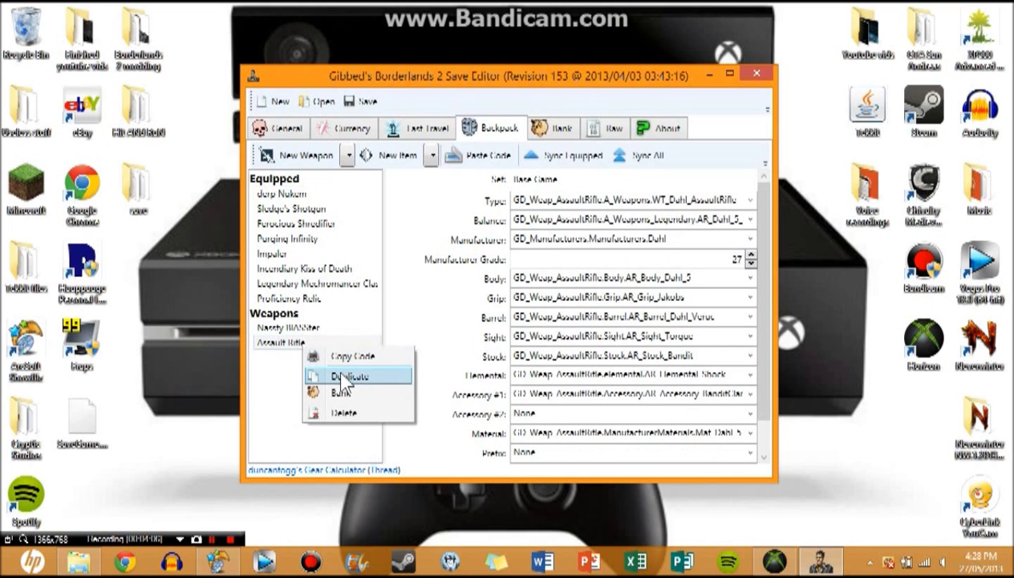
{"action": "left_click", "coordinate": [346, 377]}
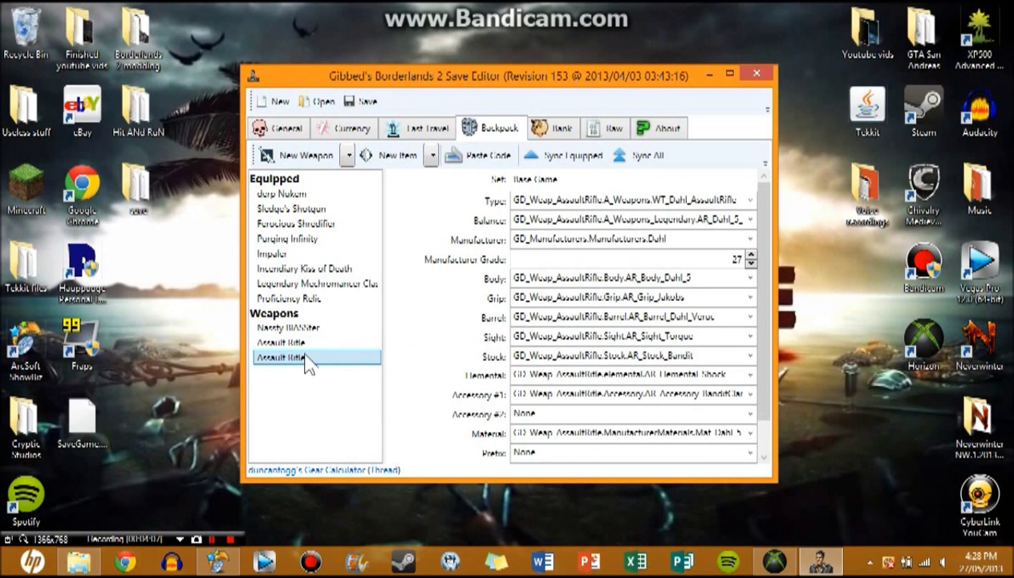
{"action": "left_click", "coordinate": [297, 361], "text": "shift"}
{"action": "left_click", "coordinate": [298, 361]}
{"action": "left_click", "coordinate": [732, 259]}
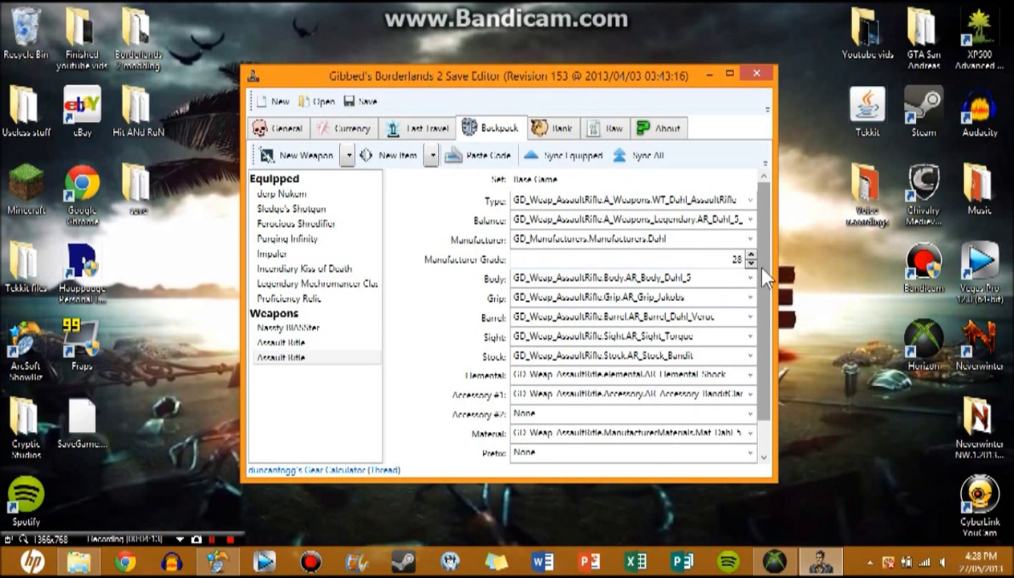
{"action": "left_click_drag", "start_coordinate": [763, 273], "coordinate": [764, 300]}
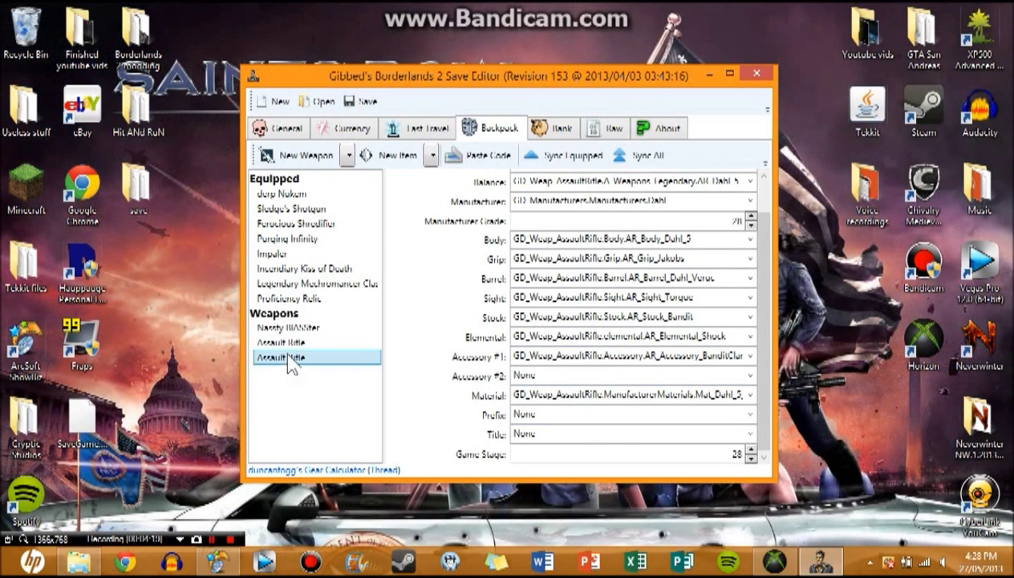
- Delete the duplicated Assault Rifle from the backpack
{"action": "right_click", "coordinate": [287, 357]}
{"action": "left_click", "coordinate": [325, 420]}
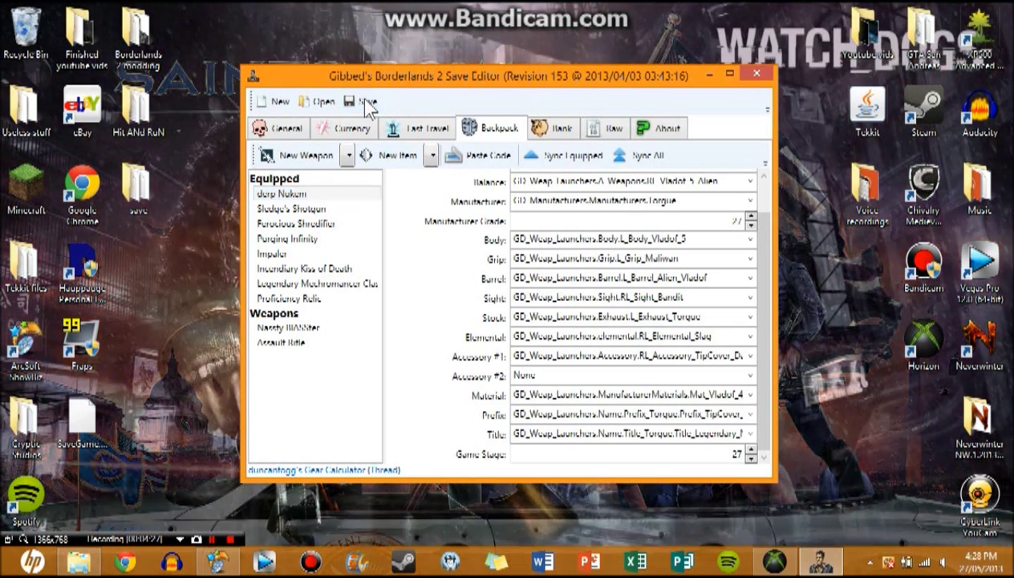
- Save the edited save over SaveGame.sav on the Desktop and close the save editor
{"action": "left_click", "coordinate": [367, 104]}
{"action": "left_click_drag", "start_coordinate": [744, 195], "coordinate": [743, 315]}
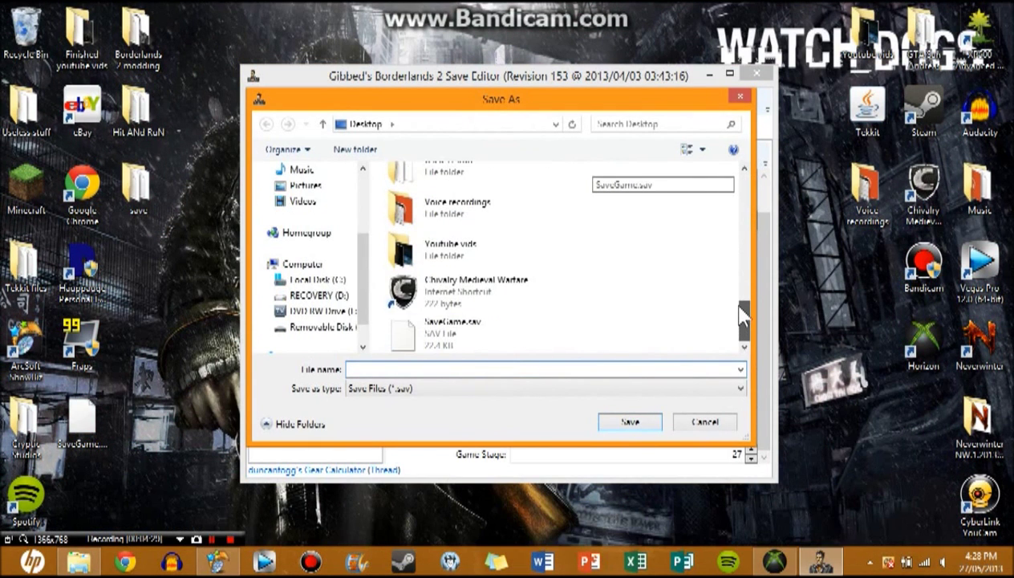
{"action": "left_click", "coordinate": [425, 336]}
{"action": "left_click", "coordinate": [629, 423]}
{"action": "left_click", "coordinate": [562, 343]}
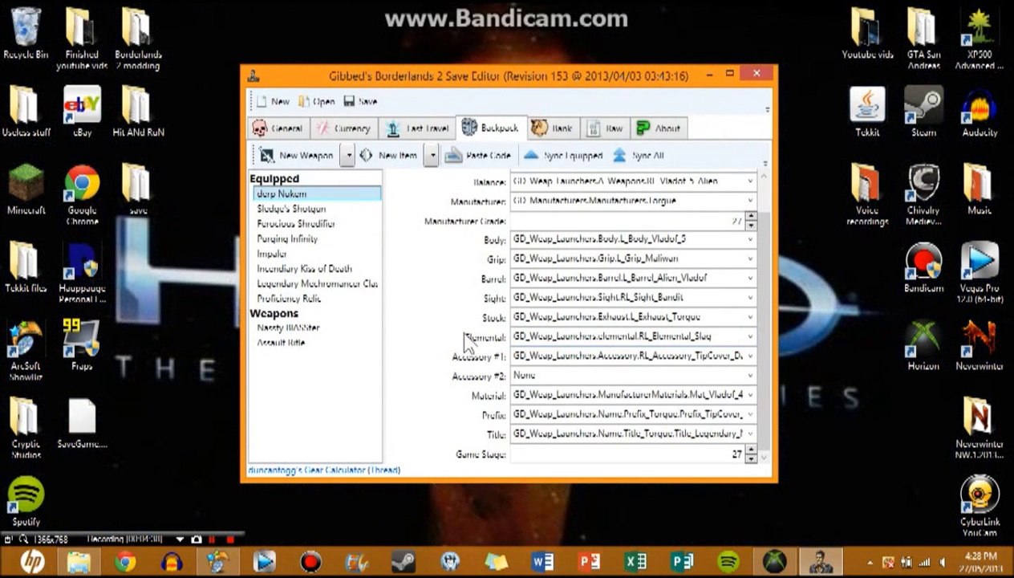
{"action": "left_click", "coordinate": [755, 73]}
- Switch to Horizon and replace the package's SaveGame.sav with the edited SaveGame.sav from the Desktop
{"action": "left_click", "coordinate": [775, 560]}
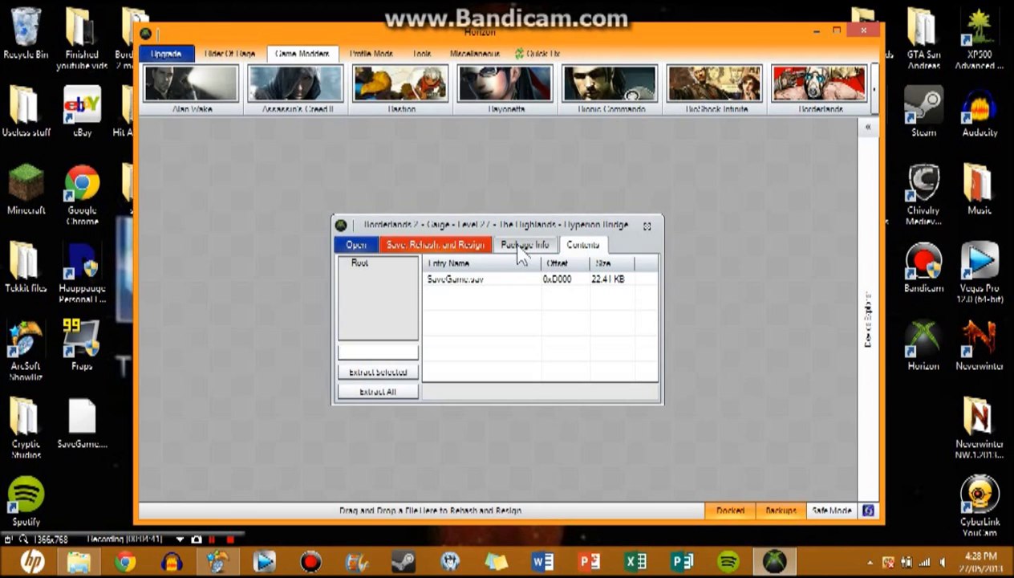
{"action": "left_click", "coordinate": [473, 280]}
{"action": "right_click", "coordinate": [472, 281]}
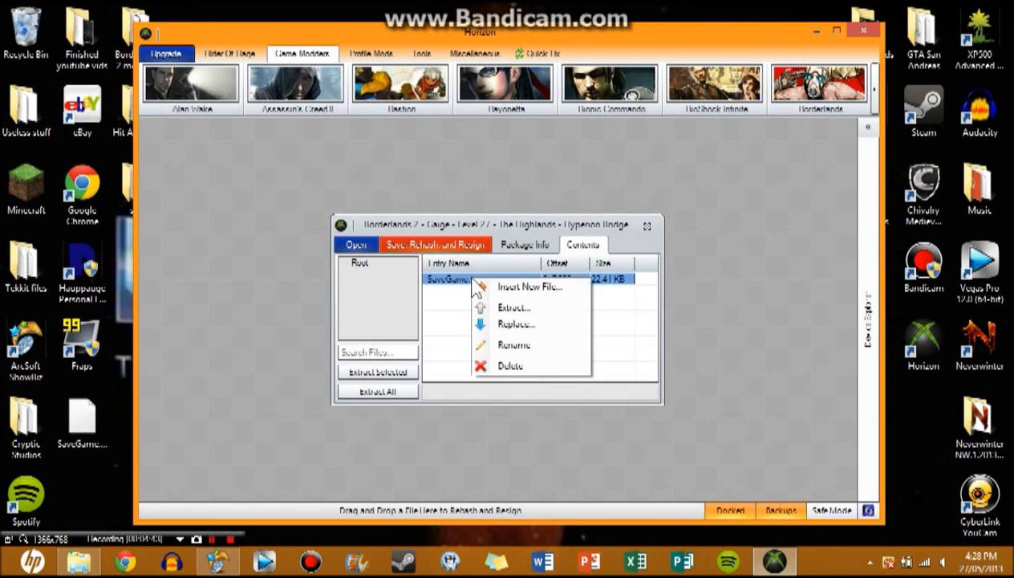
{"action": "left_click", "coordinate": [507, 319]}
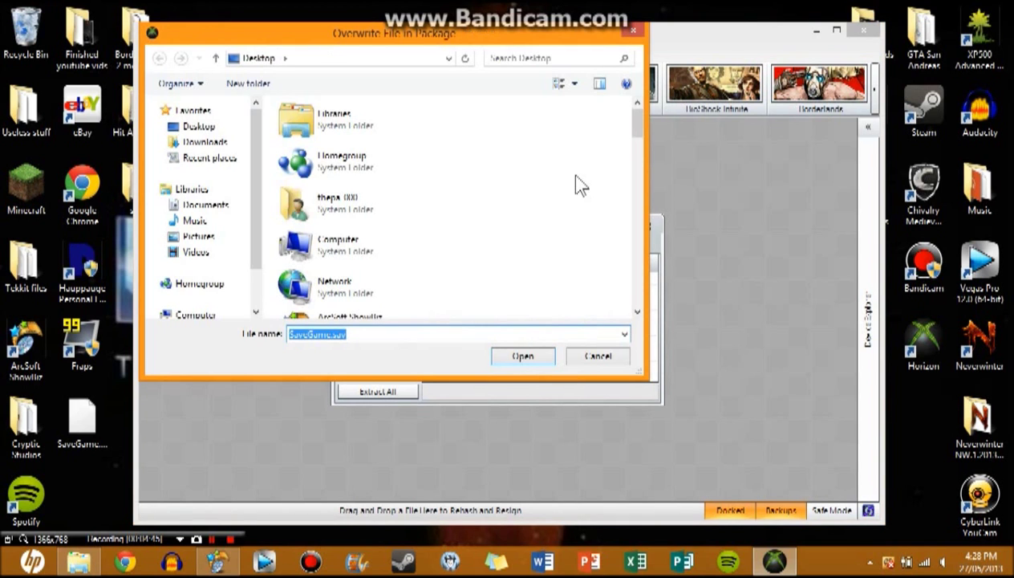
{"action": "left_click_drag", "start_coordinate": [637, 127], "coordinate": [640, 290]}
{"action": "left_click", "coordinate": [373, 210]}
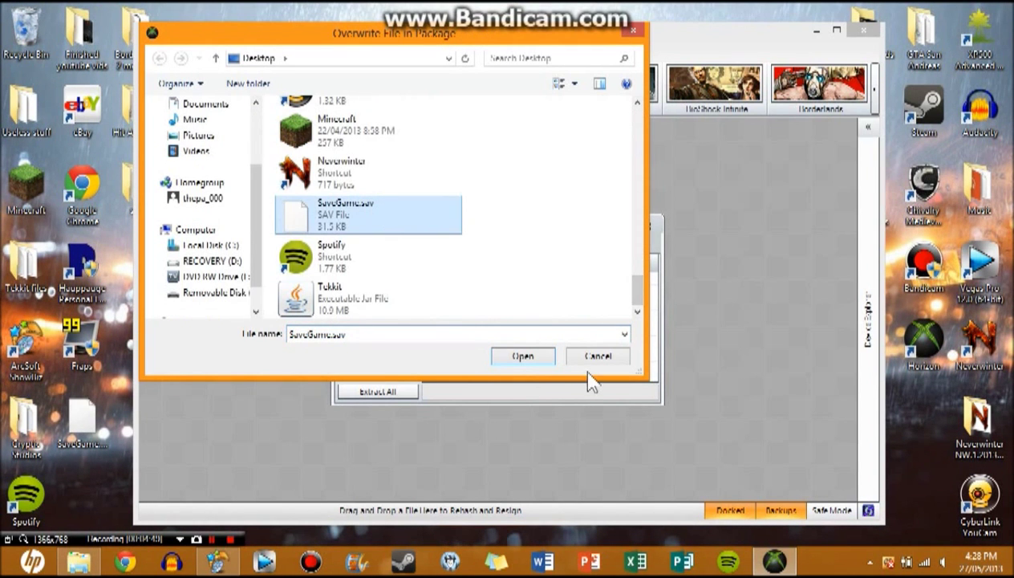
{"action": "left_click", "coordinate": [542, 361]}
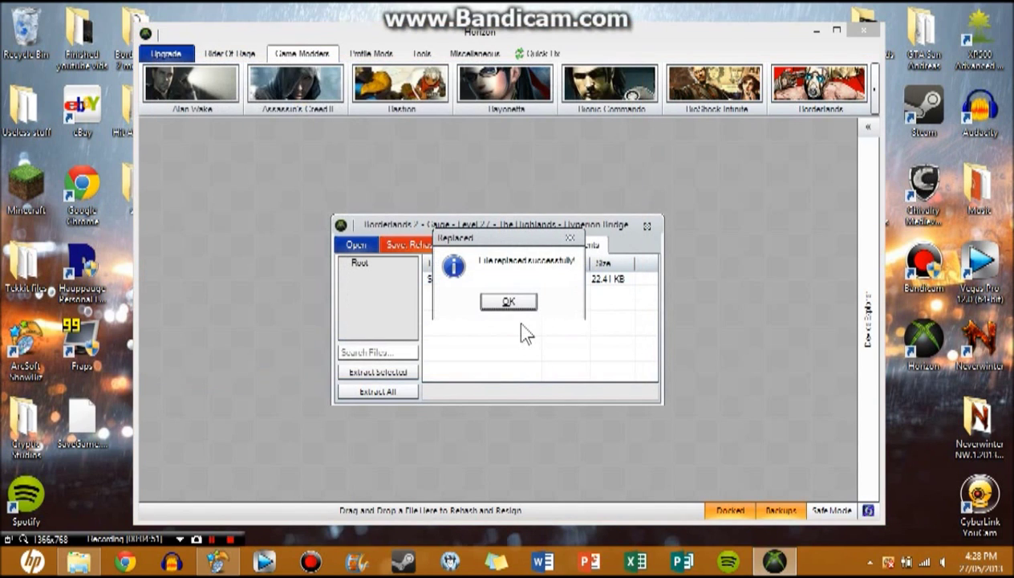
{"action": "left_click", "coordinate": [513, 303]}
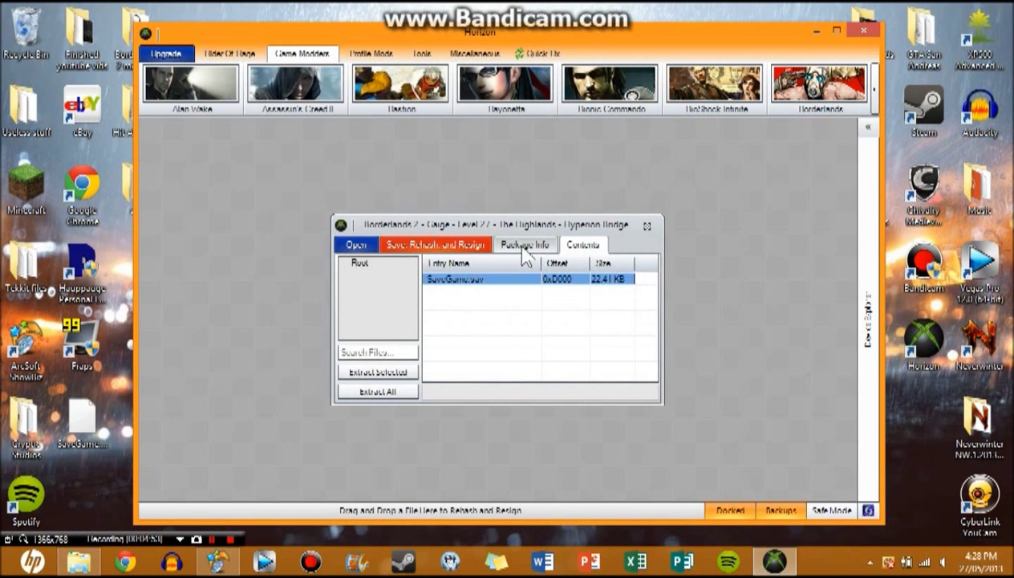
- Save, rehash and resign the Borderlands 2 package twice, and close Horizon
{"action": "left_click", "coordinate": [450, 247]}
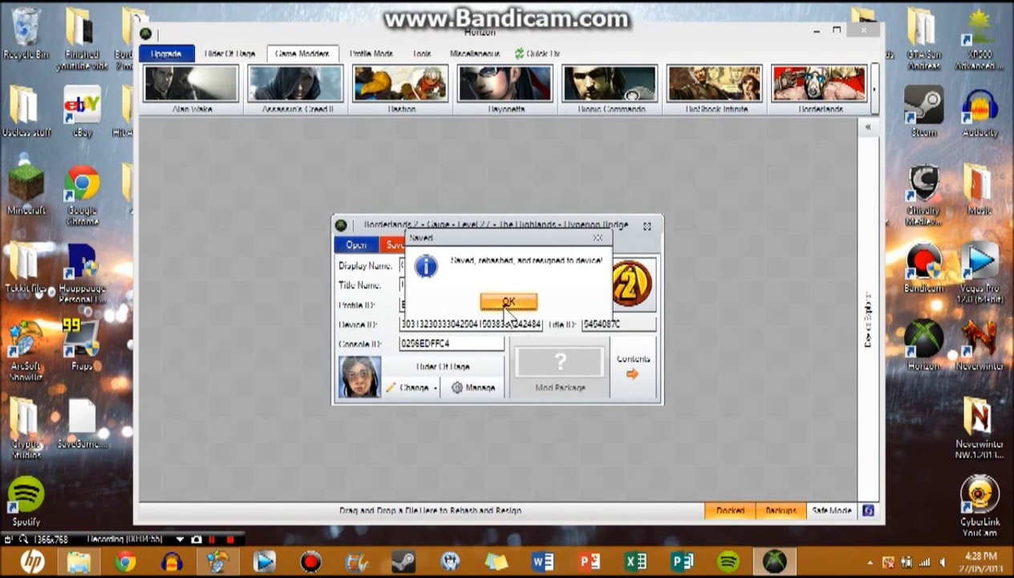
{"action": "left_click", "coordinate": [507, 303]}
{"action": "left_click", "coordinate": [417, 247]}
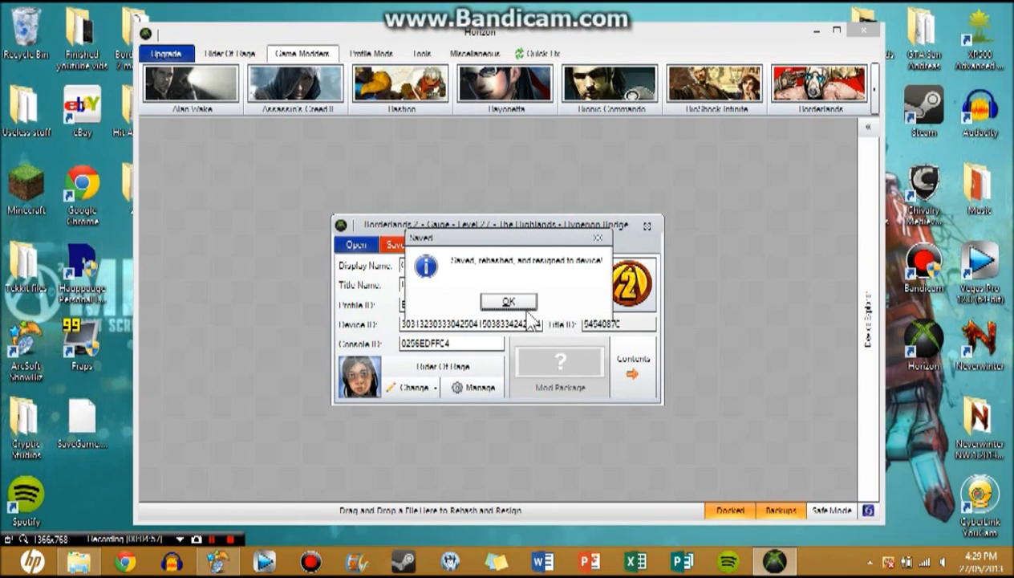
{"action": "left_click", "coordinate": [520, 303]}
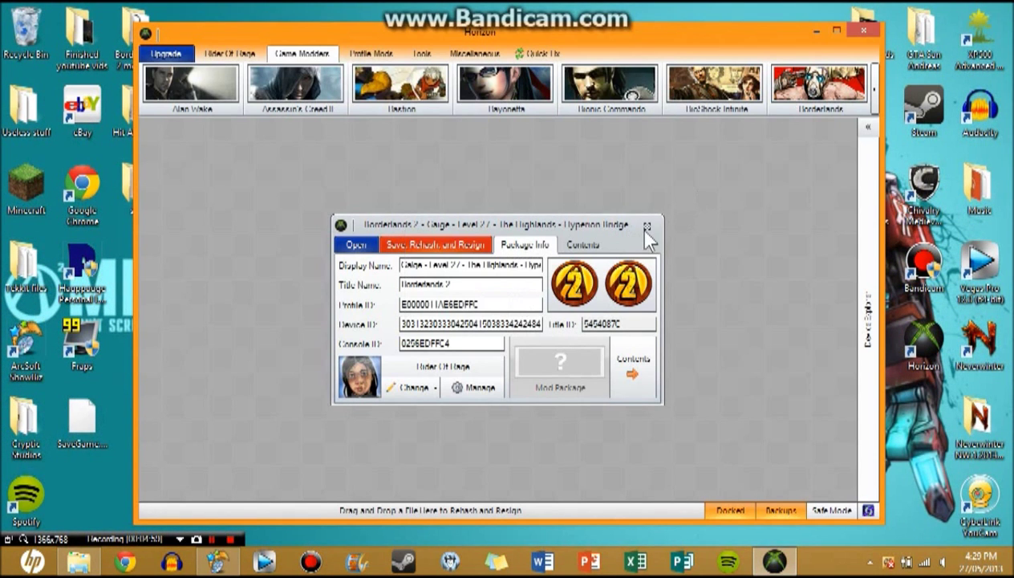
{"action": "left_click", "coordinate": [864, 31]}
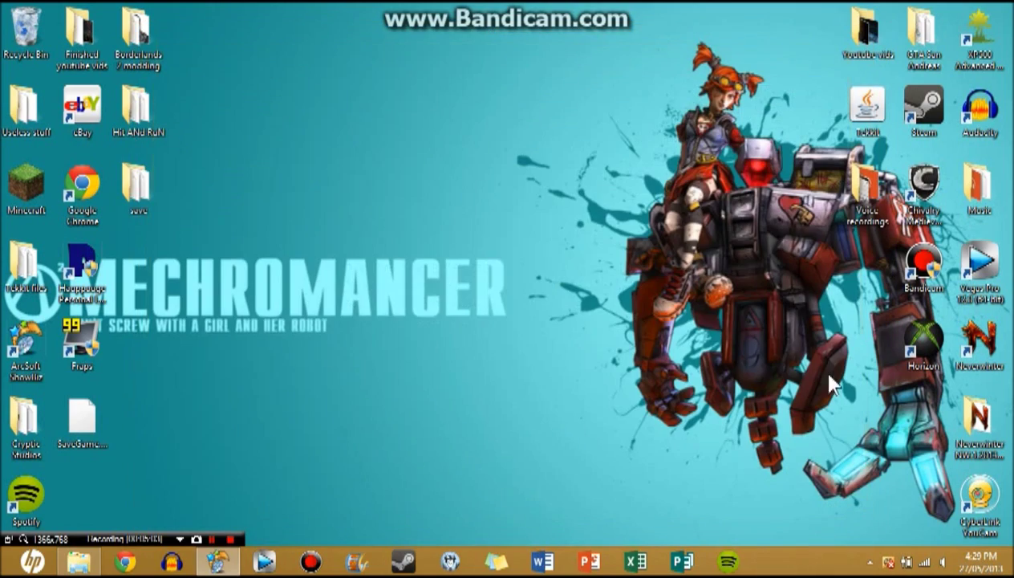
- Safely eject the USB flash drive from the computer
{"action": "left_click", "coordinate": [871, 560]}
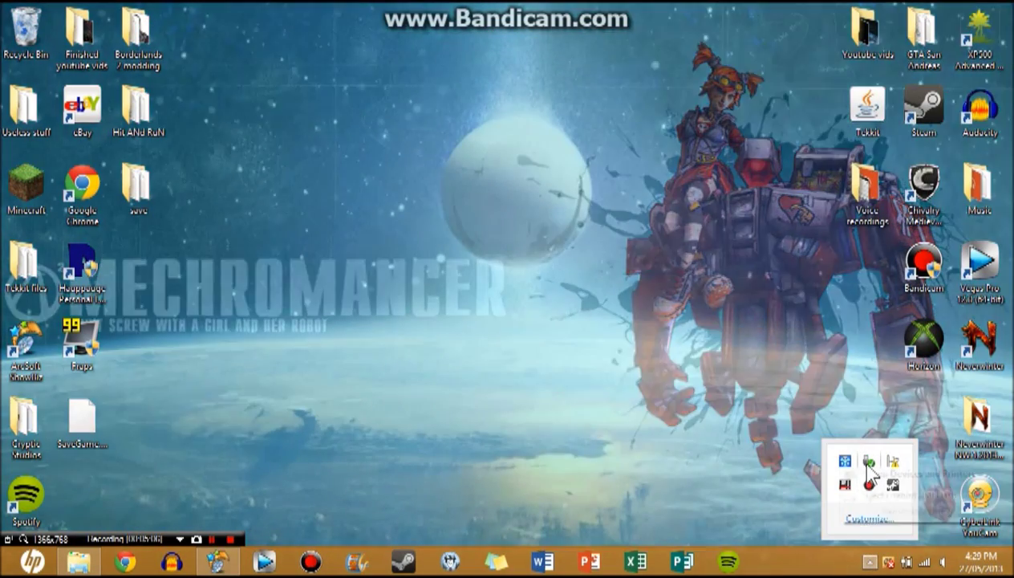
{"action": "left_click", "coordinate": [868, 461]}
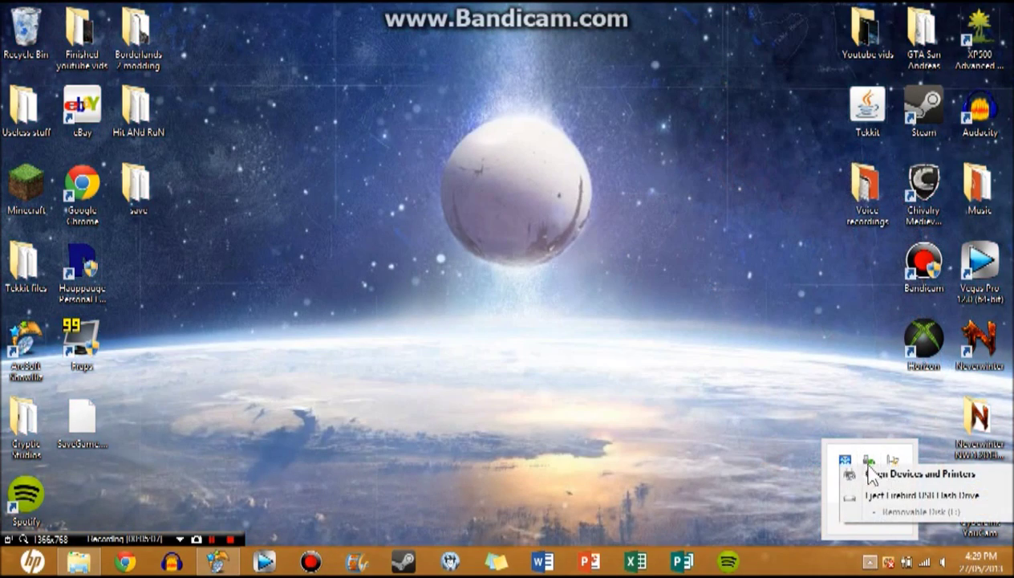
{"action": "left_click", "coordinate": [897, 503]}
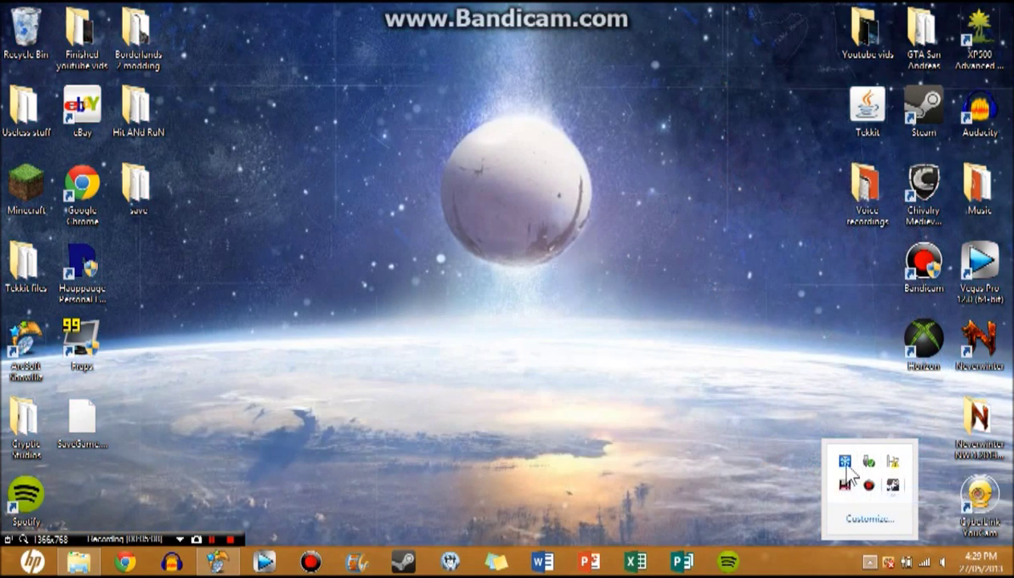
{"action": "left_click", "coordinate": [730, 393]}
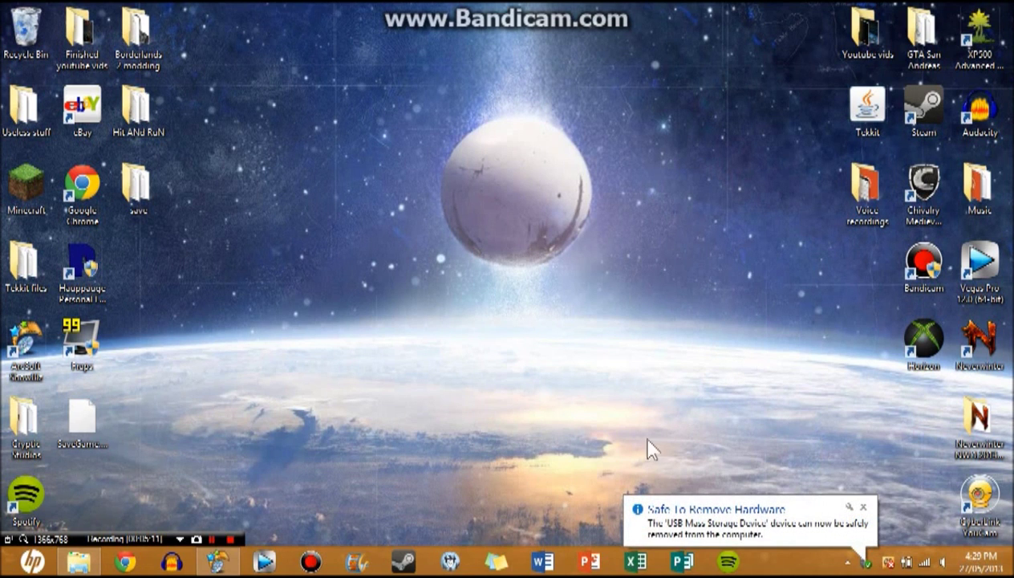
{"action": "left_click", "coordinate": [230, 540]}
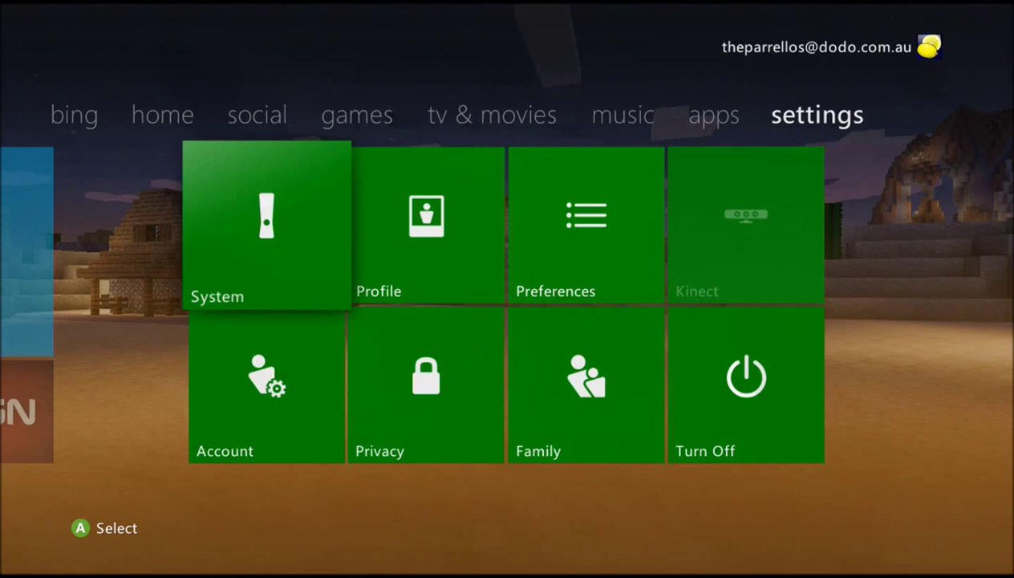
- On the Xbox 360 dashboard, open the Memory Unit from the system's storage devices
{"action": "key", "text": "Return"}
{"action": "key", "text": "Down"}
{"action": "key", "text": "Return"}
{"action": "key", "text": "Down"}
{"action": "key", "text": "Down"}
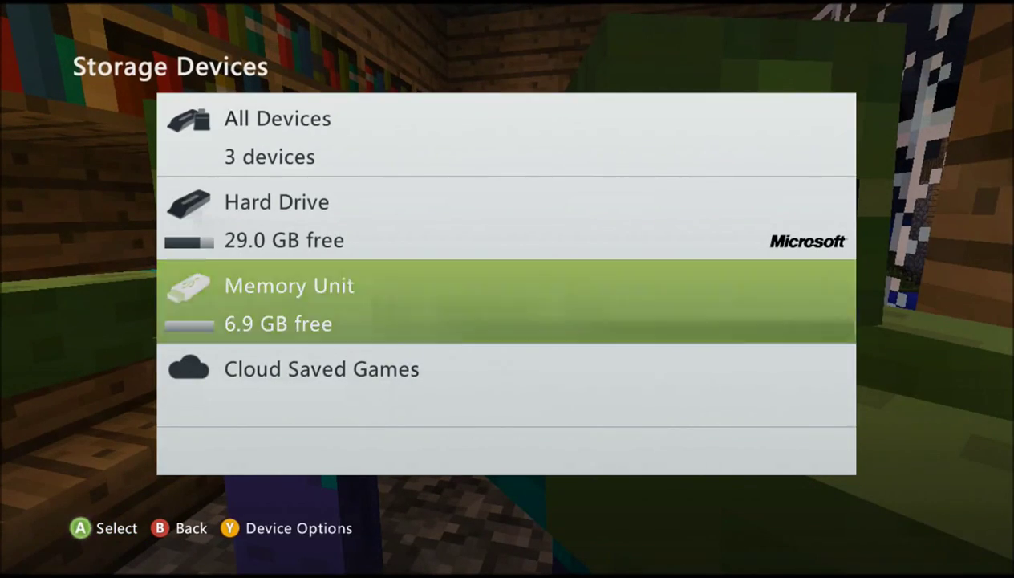
{"action": "key", "text": "Return"}
- Move the Borderlands 2 save off the Memory Unit to another storage device
{"action": "key", "text": "Return"}
{"action": "key", "text": "Down"}
{"action": "key", "text": "Return"}
{"action": "key", "text": "Return"}
{"action": "key", "text": "Down"}
{"action": "key", "text": "Up"}
{"action": "key", "text": "Down"}
{"action": "key", "text": "Return"}
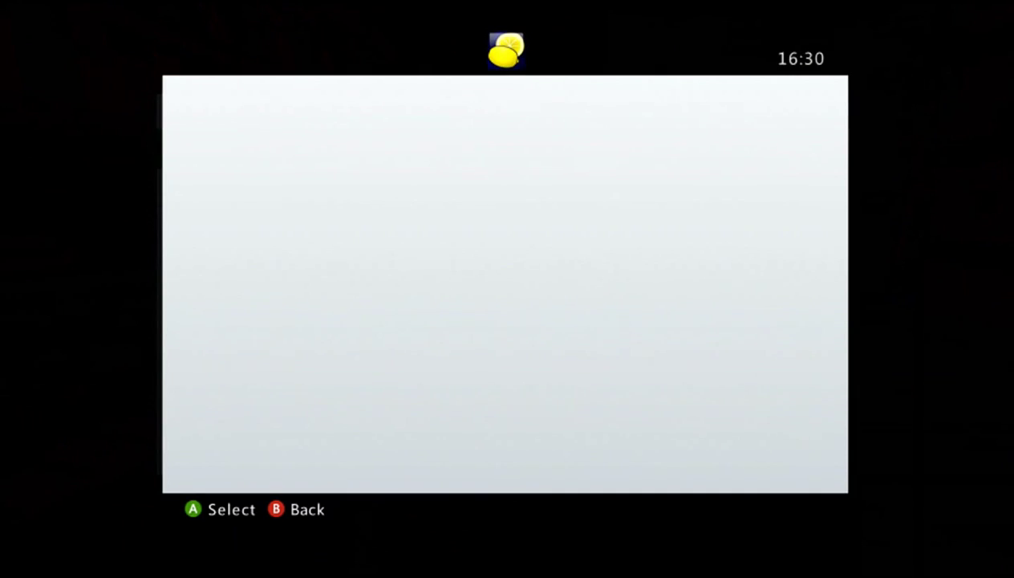
{"action": "key", "text": "Return"}
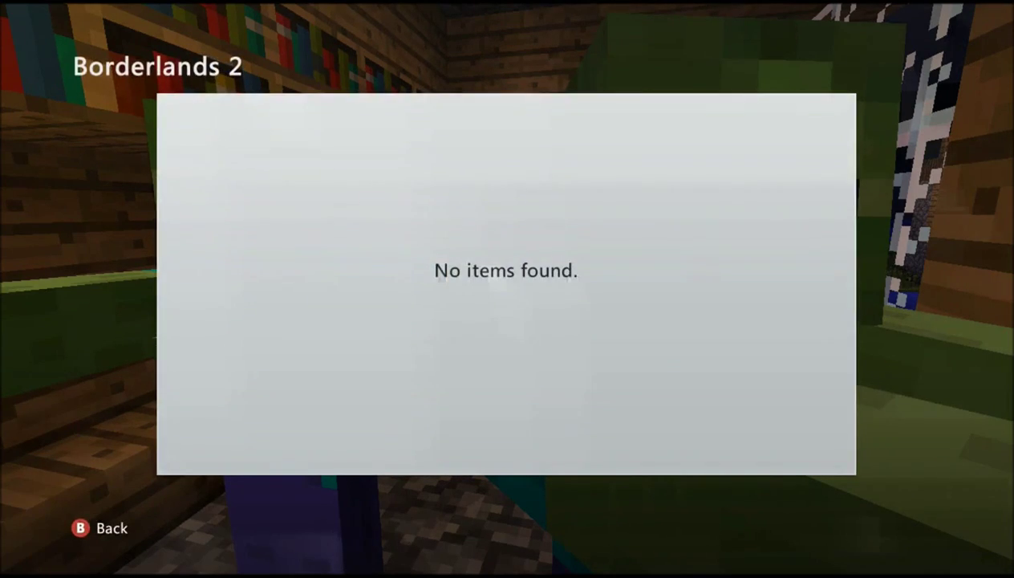
- Leave the storage settings and go back across the dashboard from settings to the social section
{"action": "key", "text": "Escape"}
{"action": "key", "text": "Escape"}
{"action": "key", "text": "Escape"}
{"action": "key", "text": "Escape"}
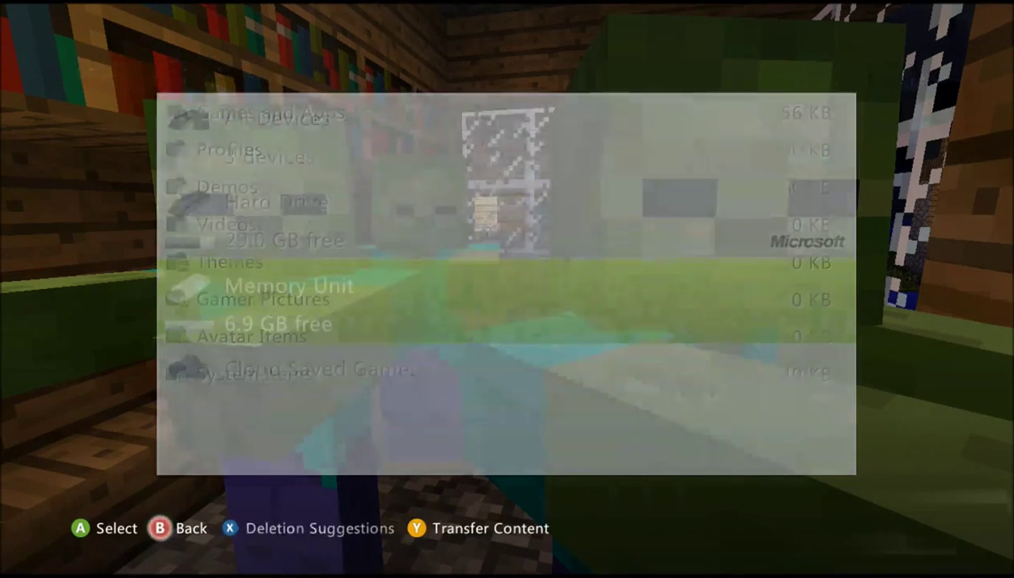
{"action": "key", "text": "Escape"}
{"action": "key", "text": "Left"}
{"action": "key", "text": "Left"}
{"action": "key", "text": "Left"}
{"action": "key", "text": "Left"}
{"action": "key", "text": "Left"}
{"action": "key", "text": "Left"}
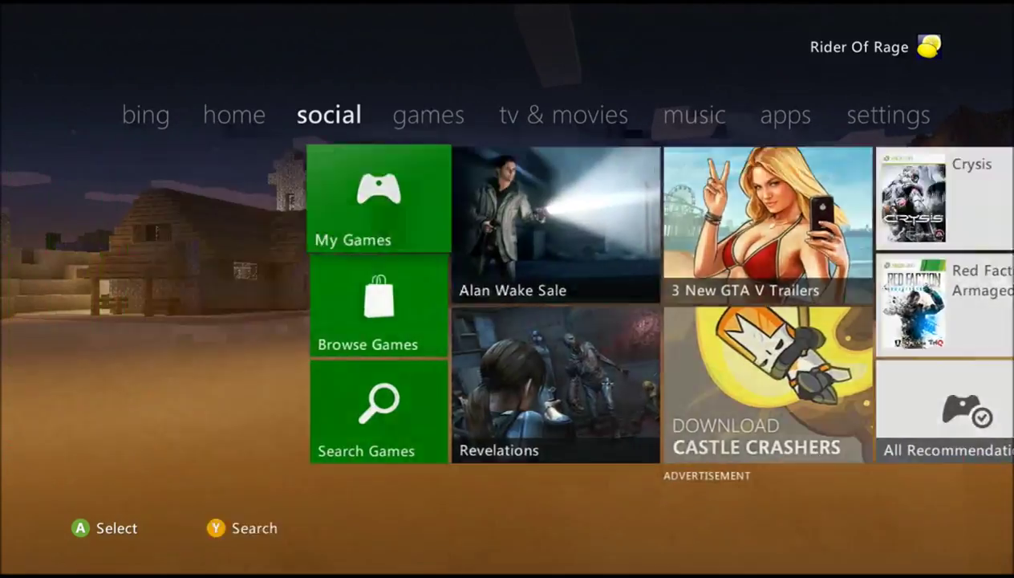